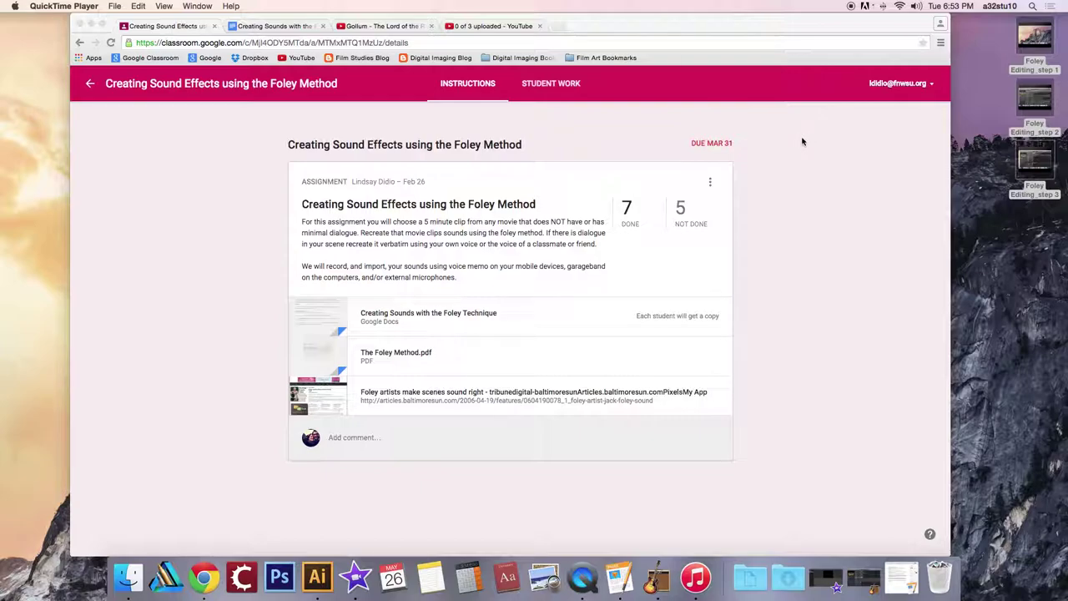
- Return to the Film Art II class stream and scroll down to the May 13 Offliberty announcement
click(90, 83)
click(89, 84)
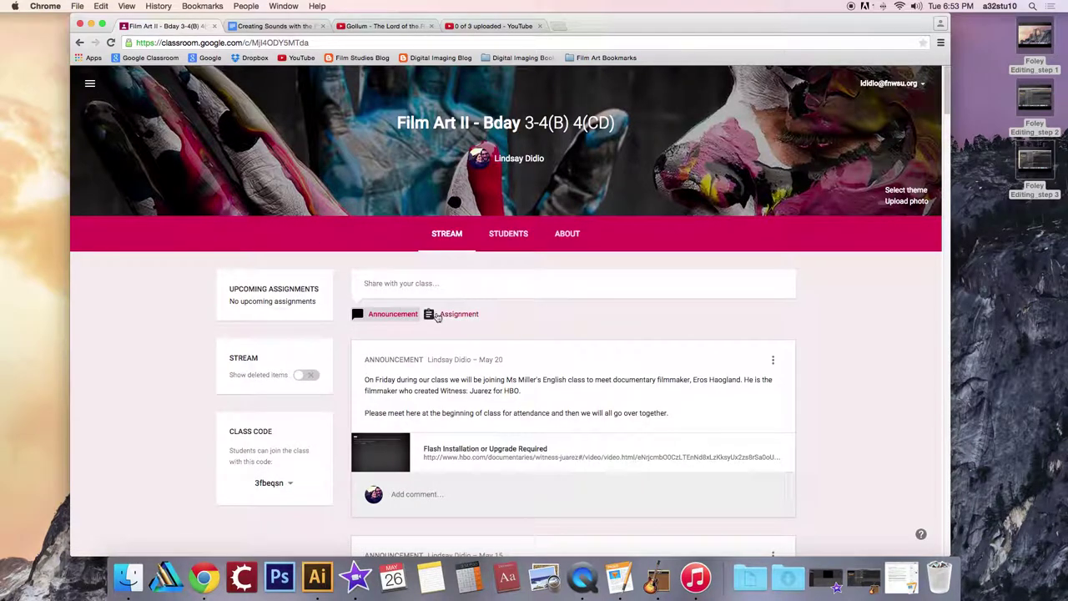
scroll(438, 314, down, 5)
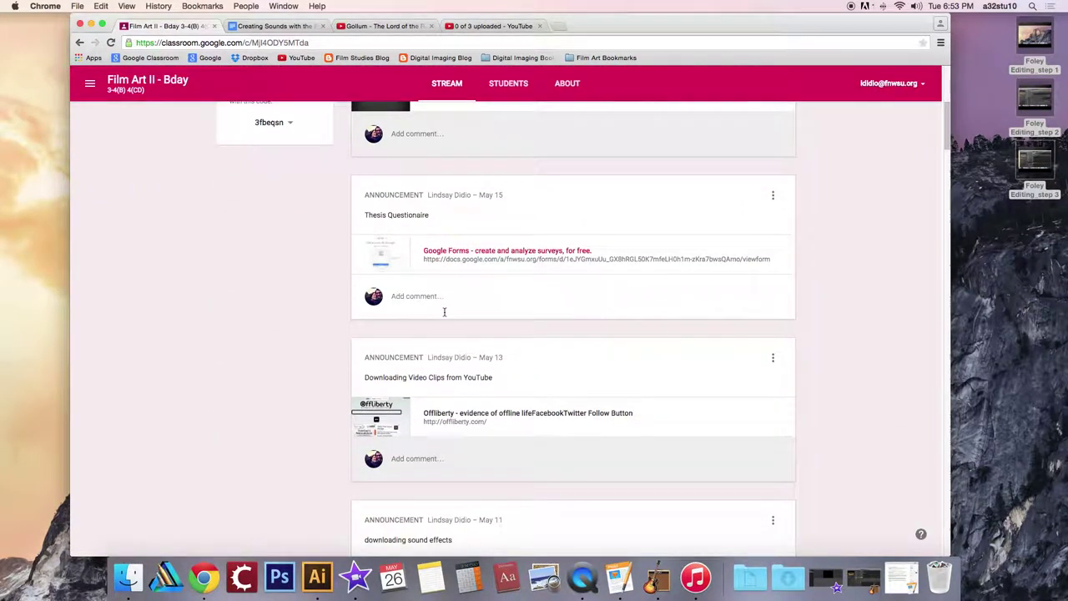
scroll(444, 313, down, 2)
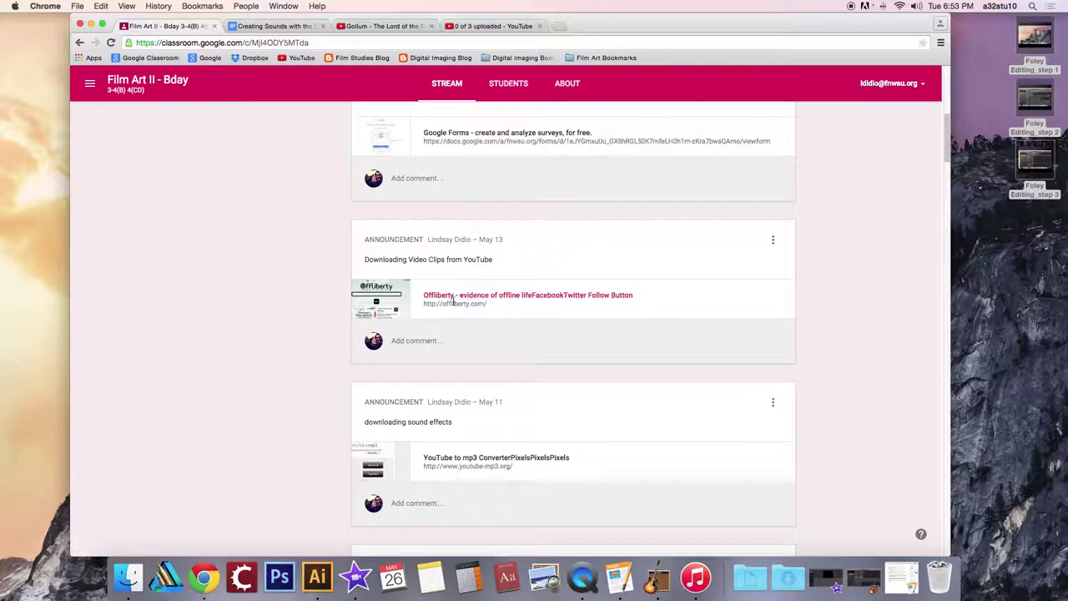
- Open the announcement's Offliberty link, then go back to the Gollum YouTube clip tab
click(436, 295)
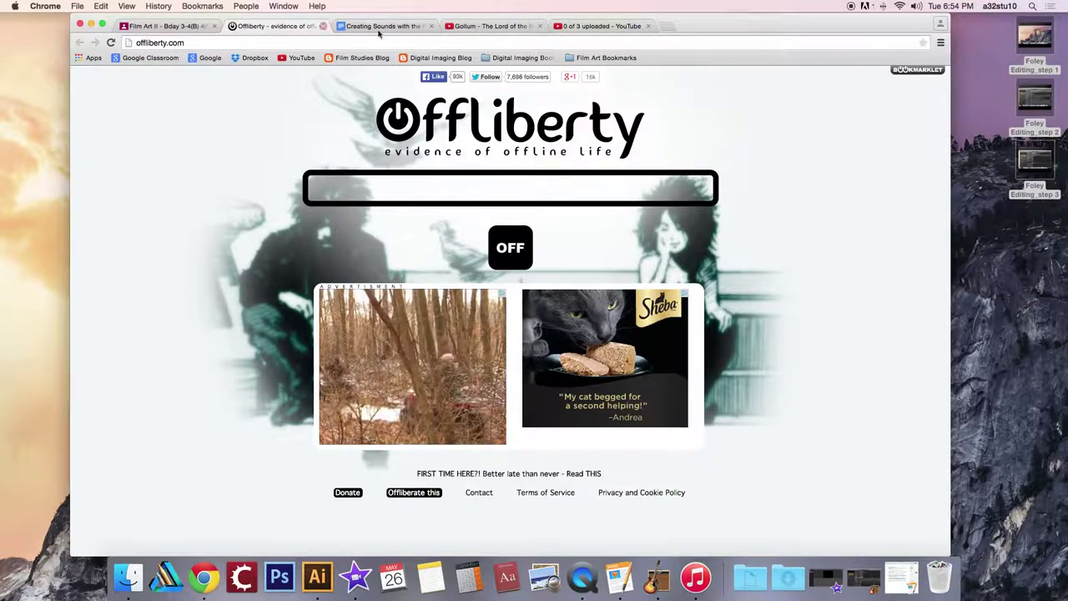
click(470, 30)
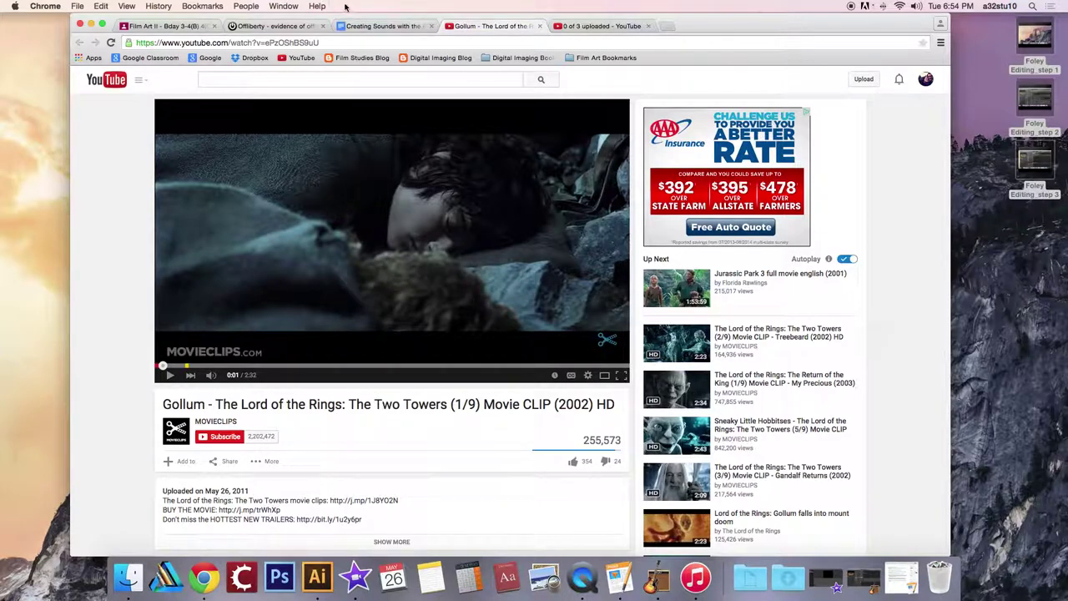
- Select the YouTube clip URL in the Foley Technique document, then return to the Gollum clip
click(374, 26)
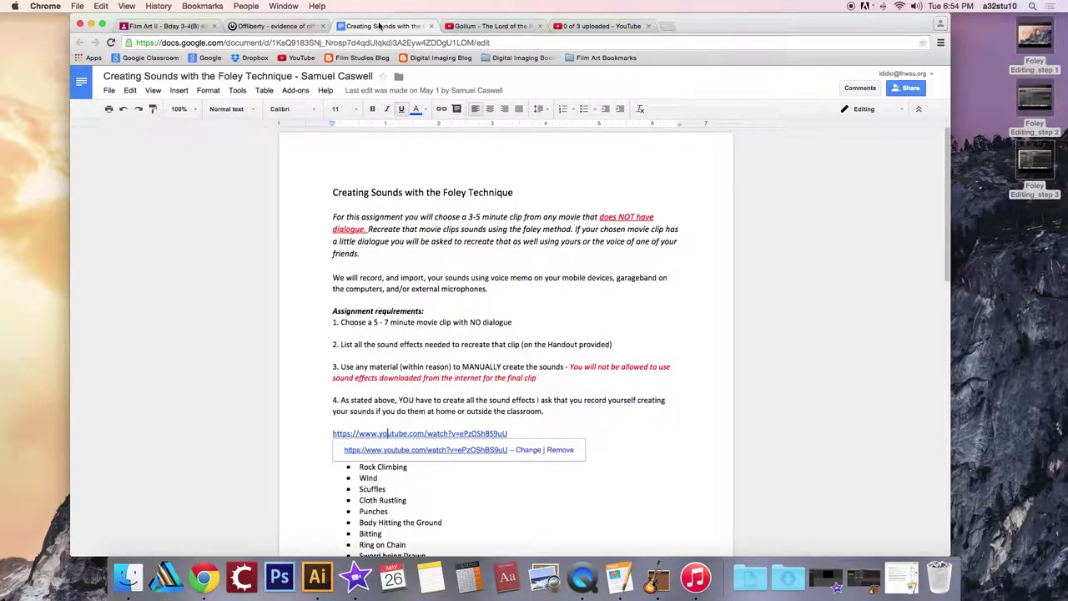
scroll(309, 229, down, 8)
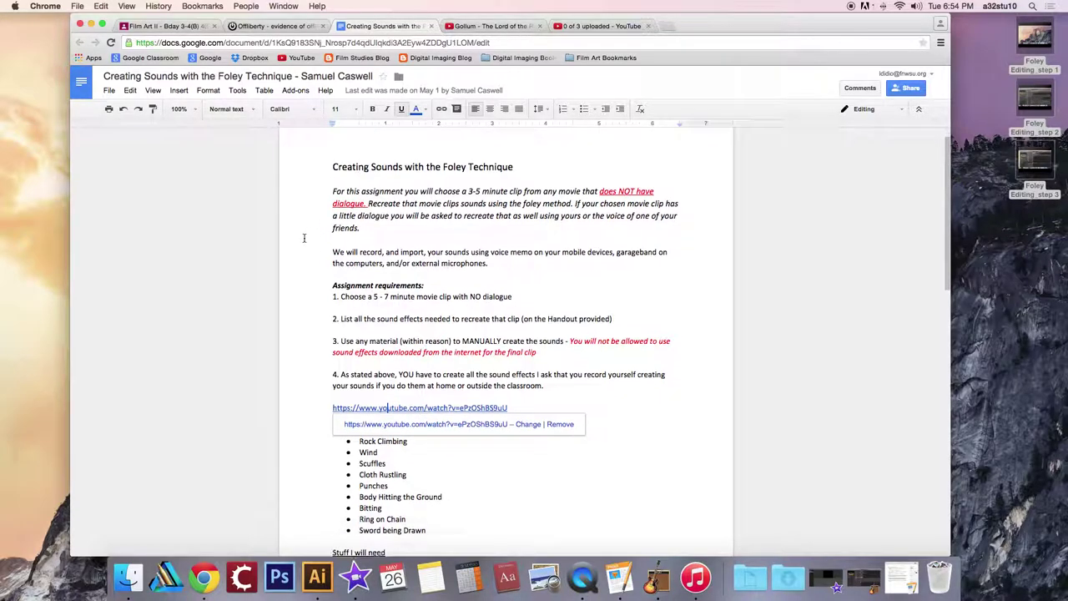
scroll(303, 233, up, 8)
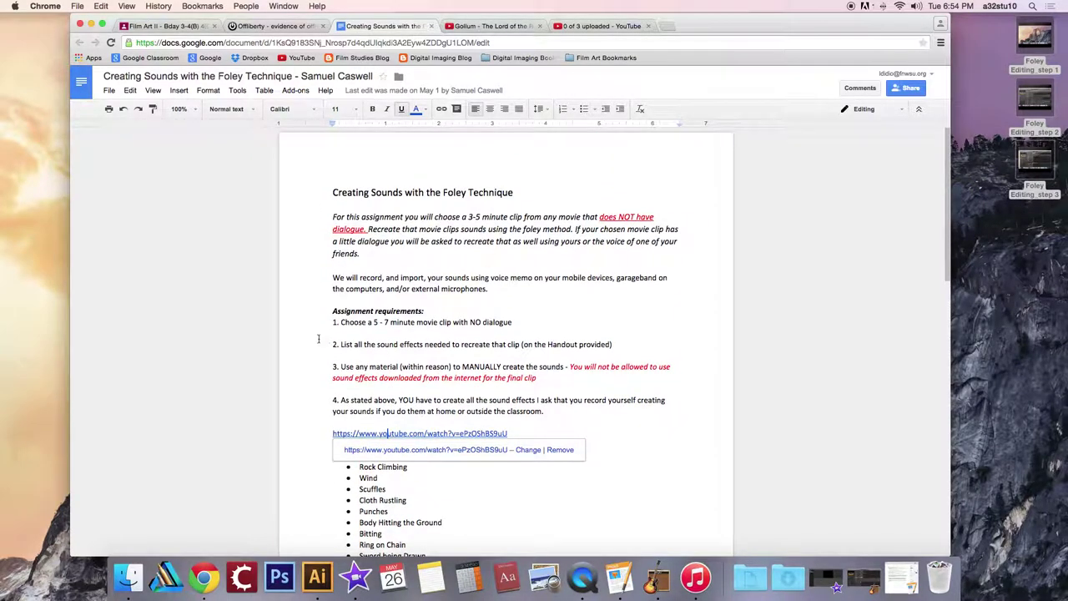
click(303, 298)
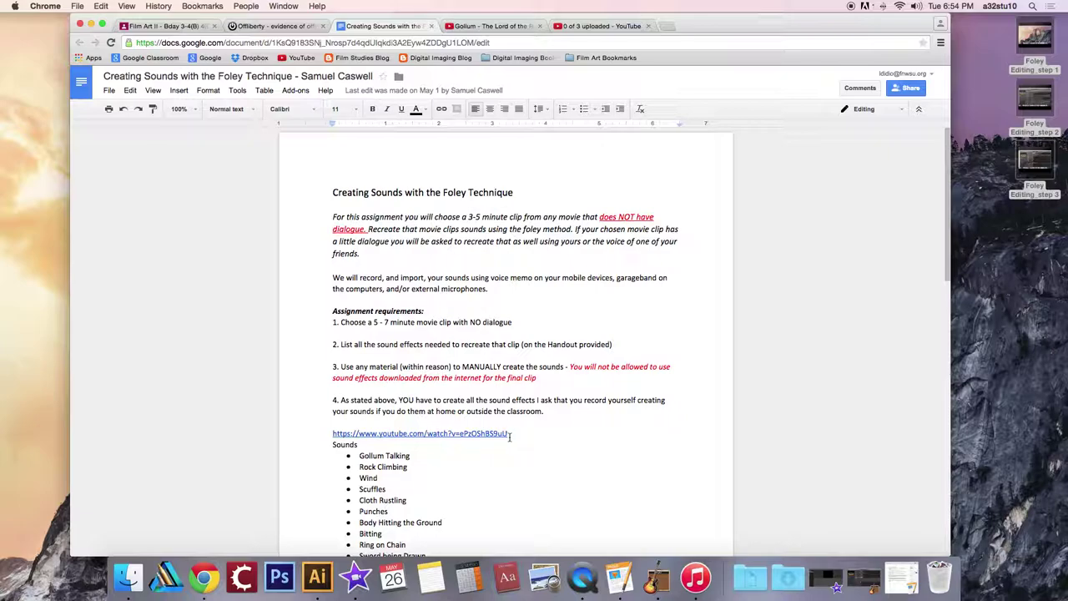
mouse_move(510, 436)
mouse_down()
mouse_move(324, 430)
mouse_move(518, 435)
mouse_up()
key(super+c)
click(314, 426)
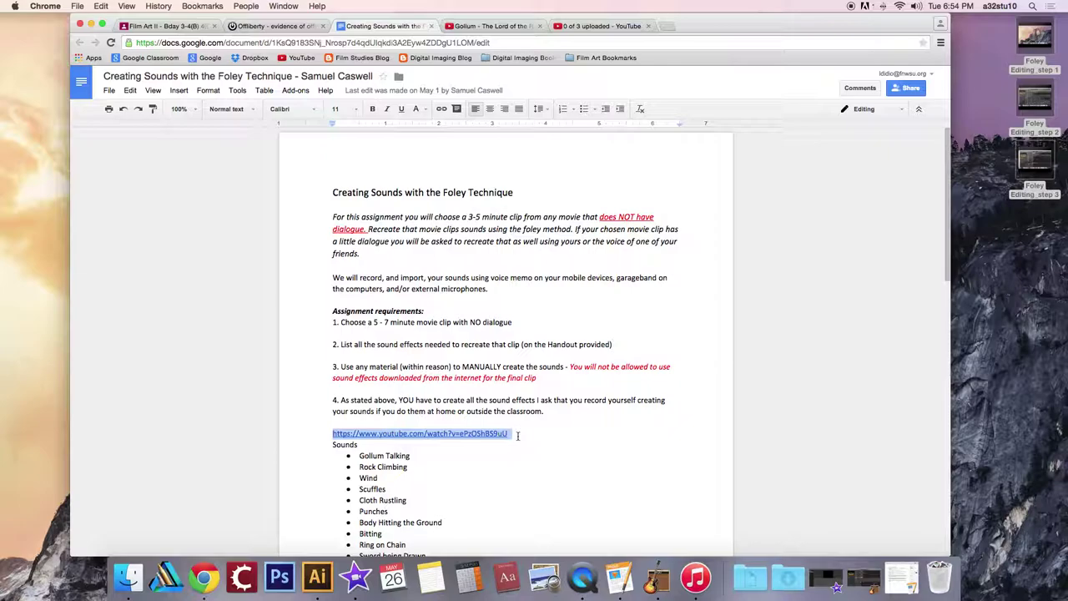
click(490, 26)
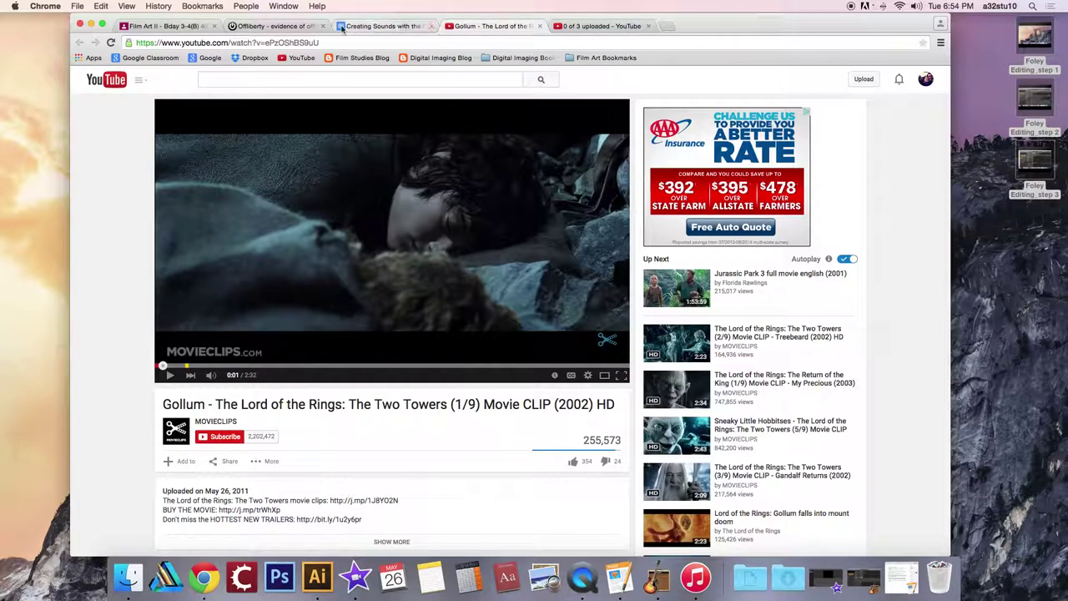
- Paste the Gollum clip's YouTube link into Offliberty and submit it for conversion
click(279, 26)
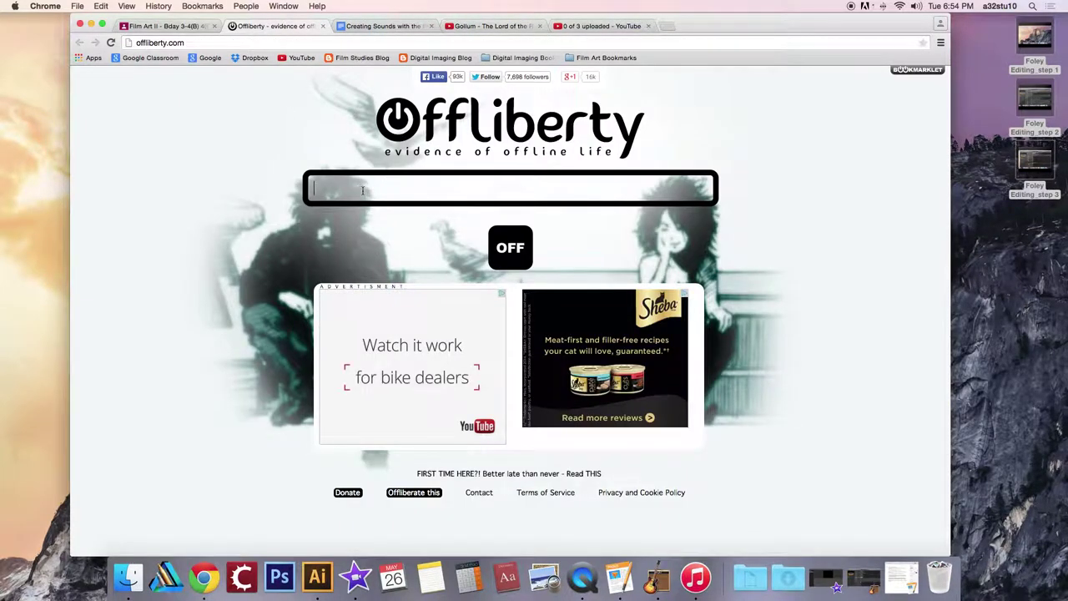
key(super+v)
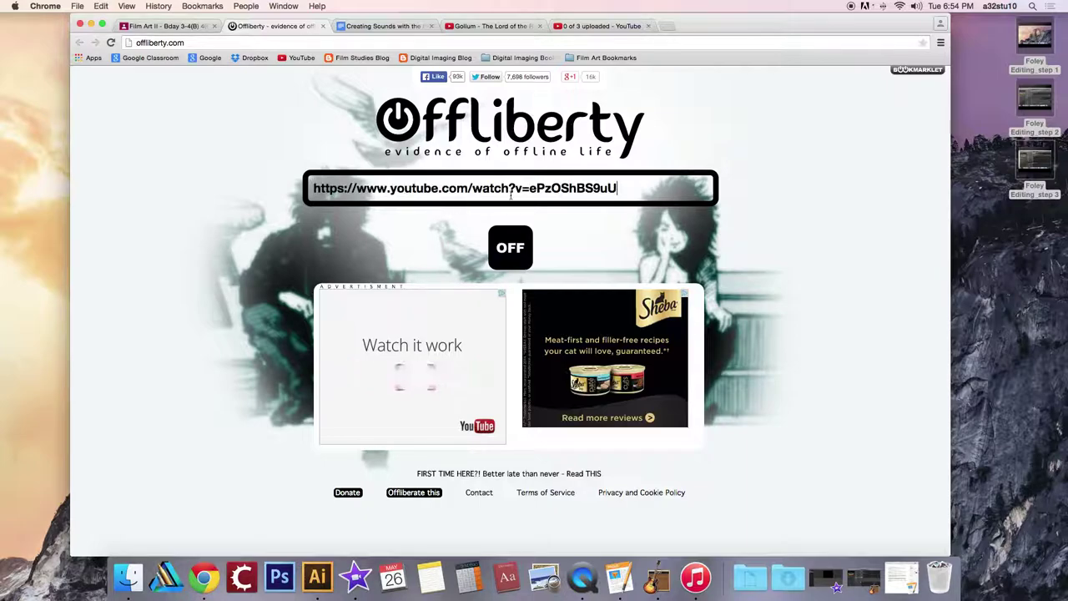
click(509, 248)
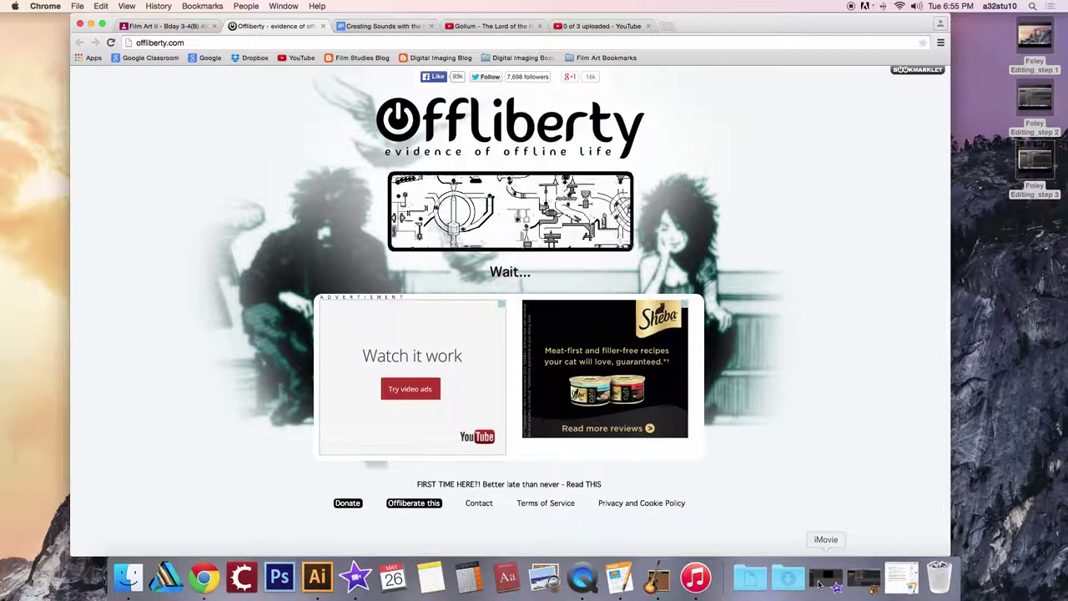
- Launch iMovie and create a new library event named Foley
click(365, 581)
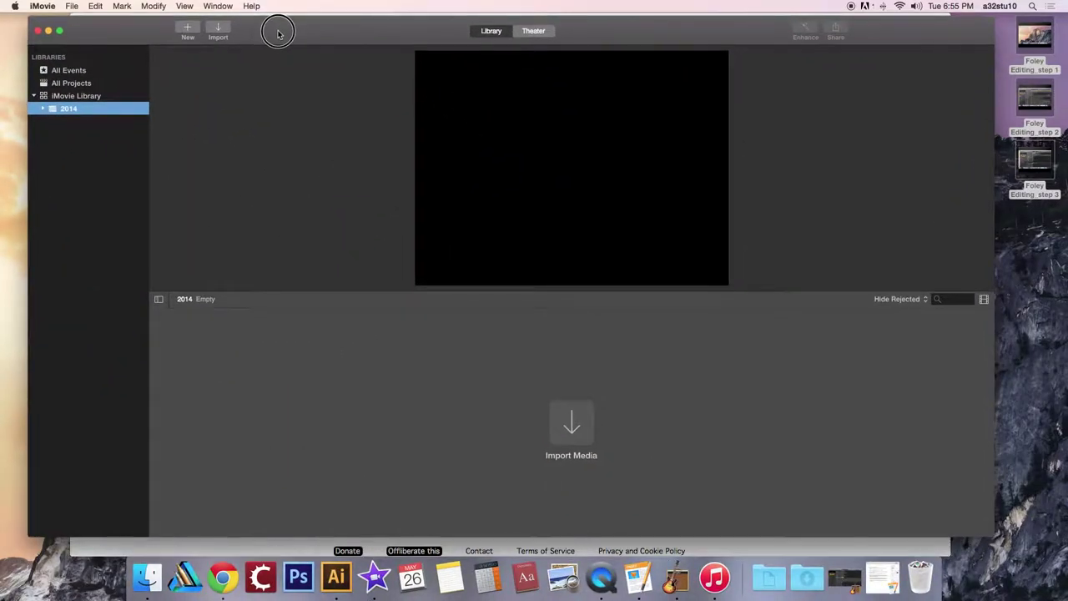
click(71, 7)
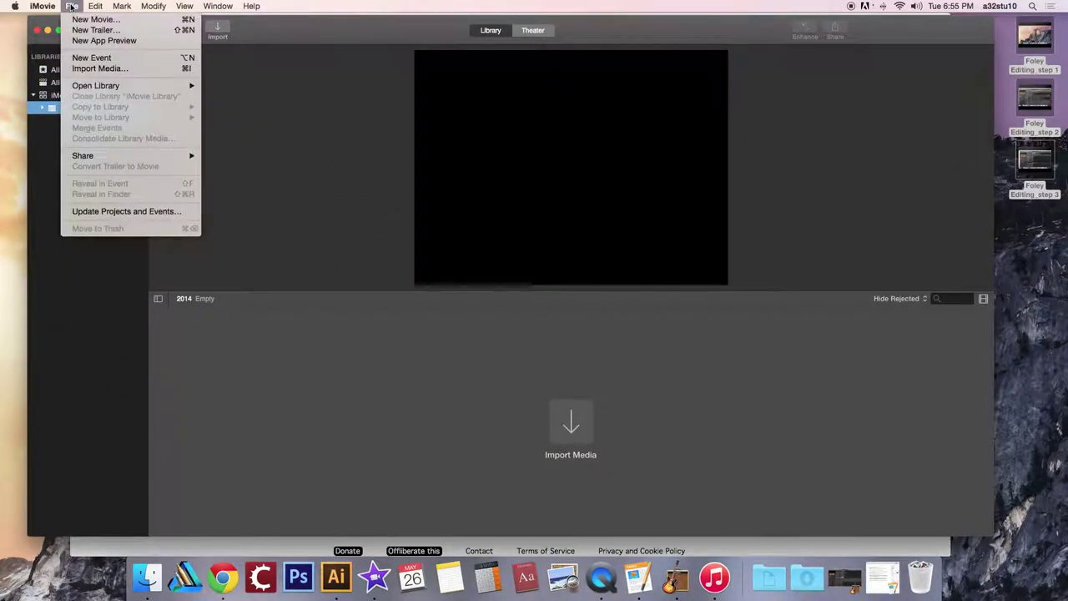
click(76, 58)
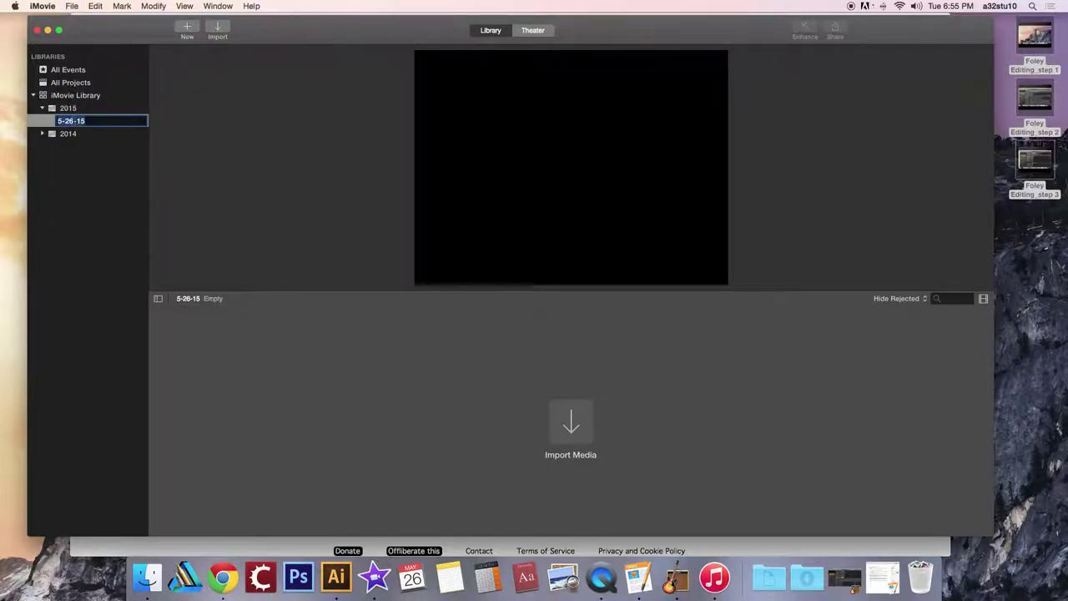
text(FOle)
key(BackSpace)
key(BackSpace)
key(Return)
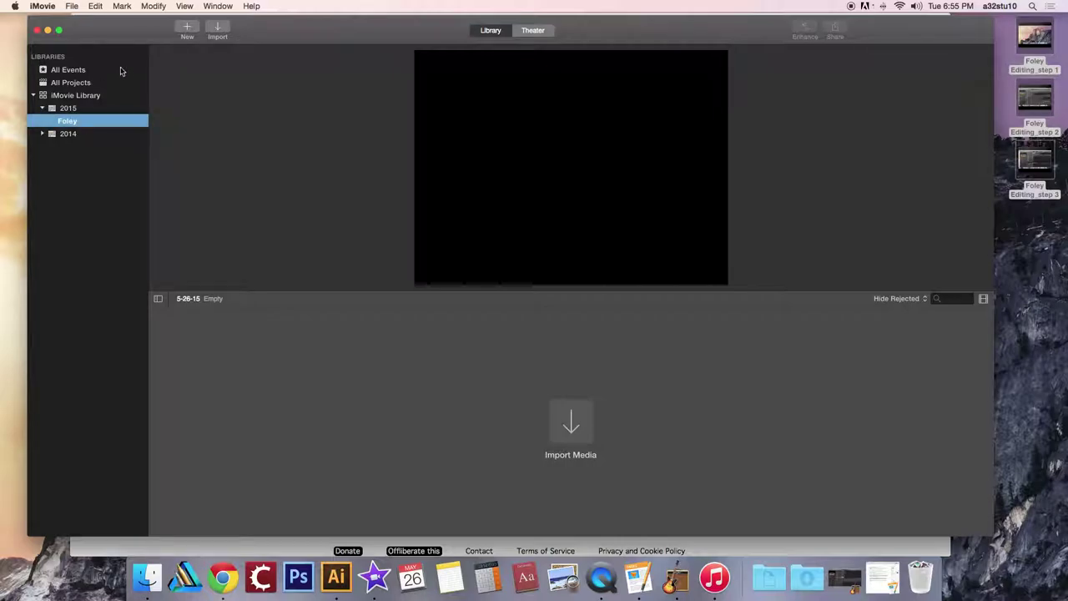
- Create a No Theme movie project in the Foley event, named with the student's name plus 'foley'
click(185, 31)
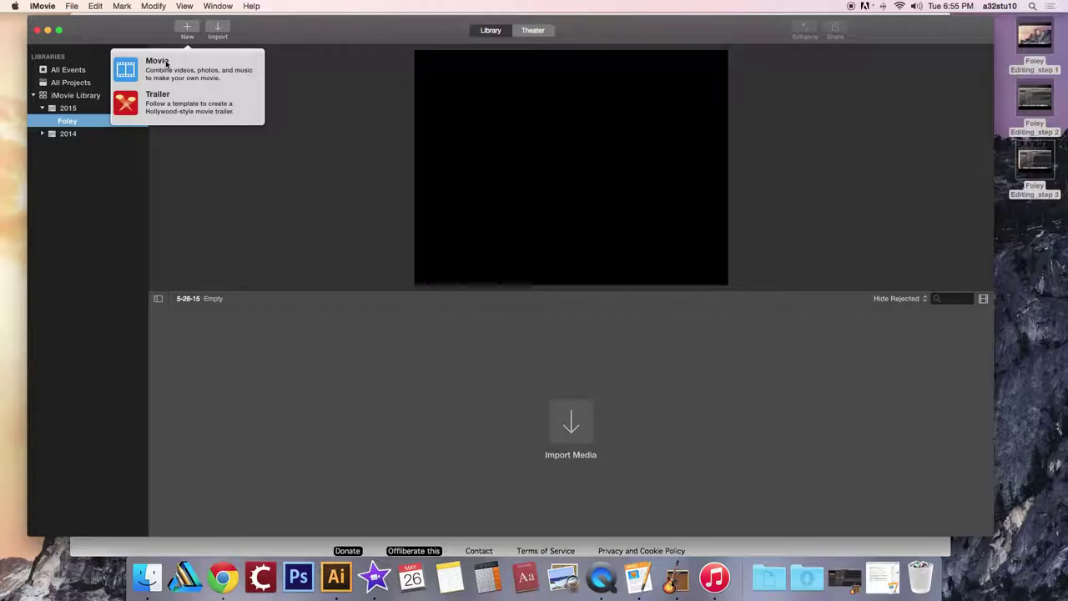
click(520, 142)
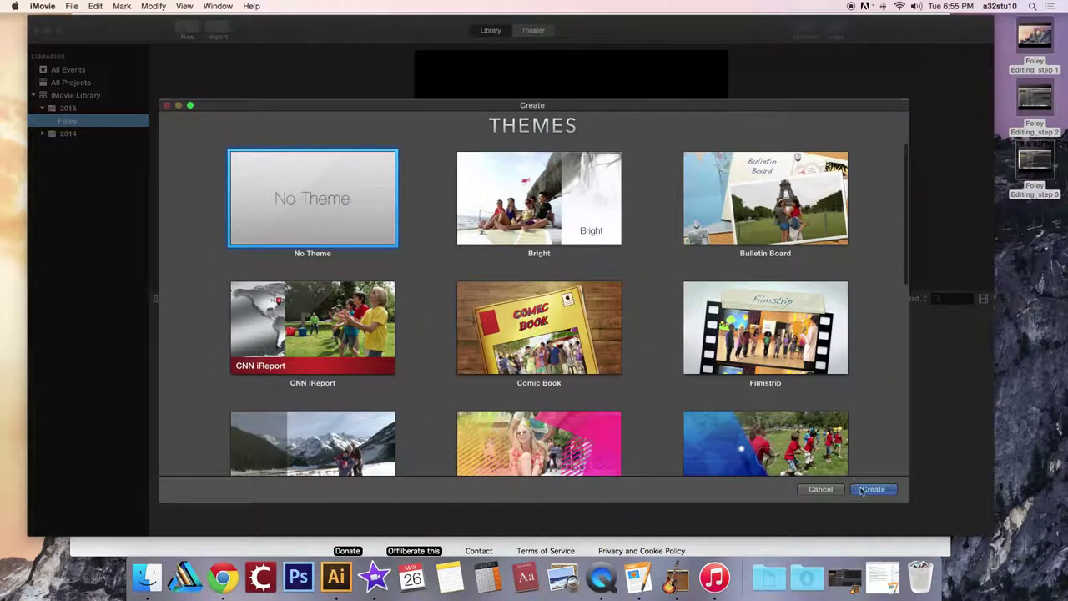
click(868, 490)
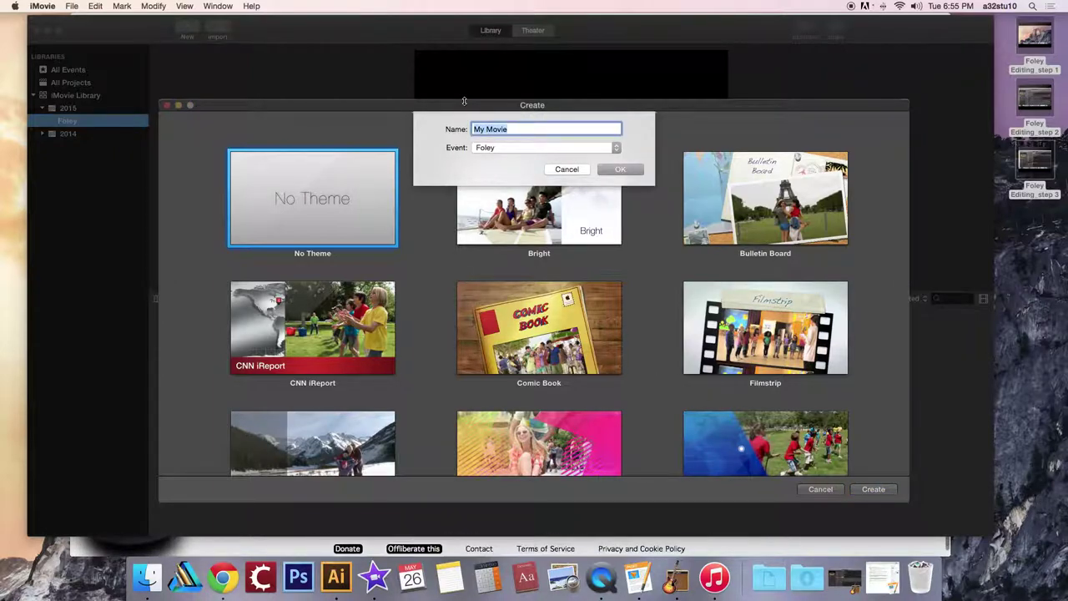
text(didio)
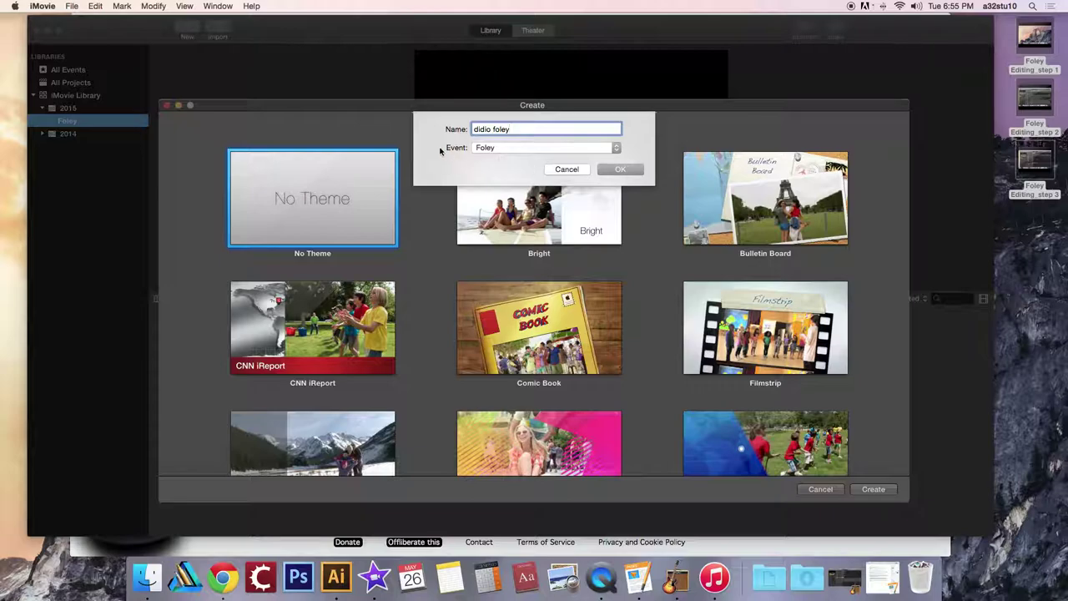
text(foley)
click(618, 169)
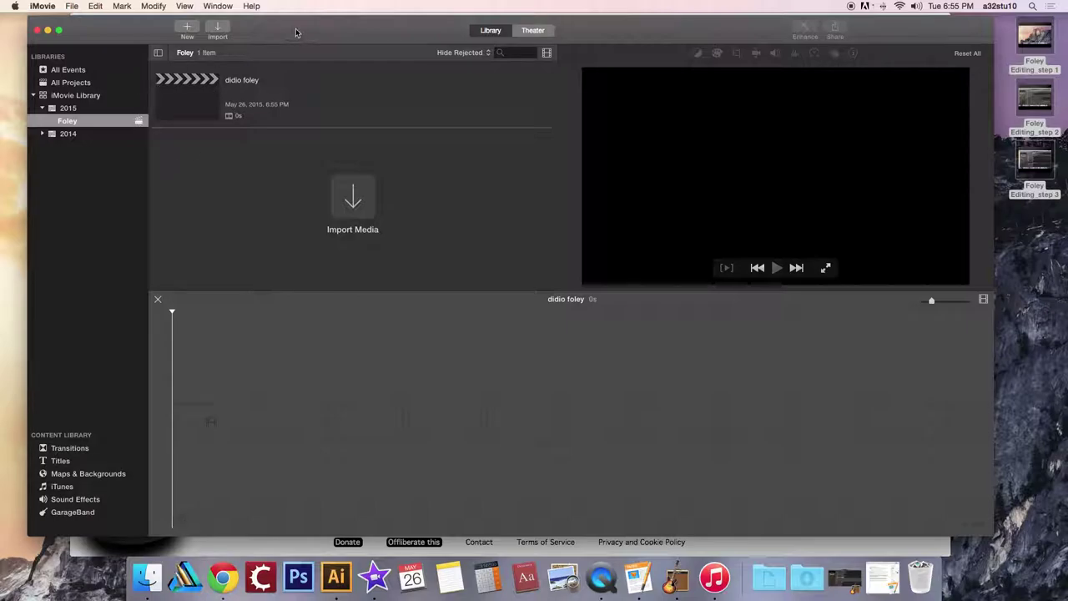
- Bring the browser forward and download the Gollum clip's mp4 from Offliberty
drag(313, 31, 315, 506)
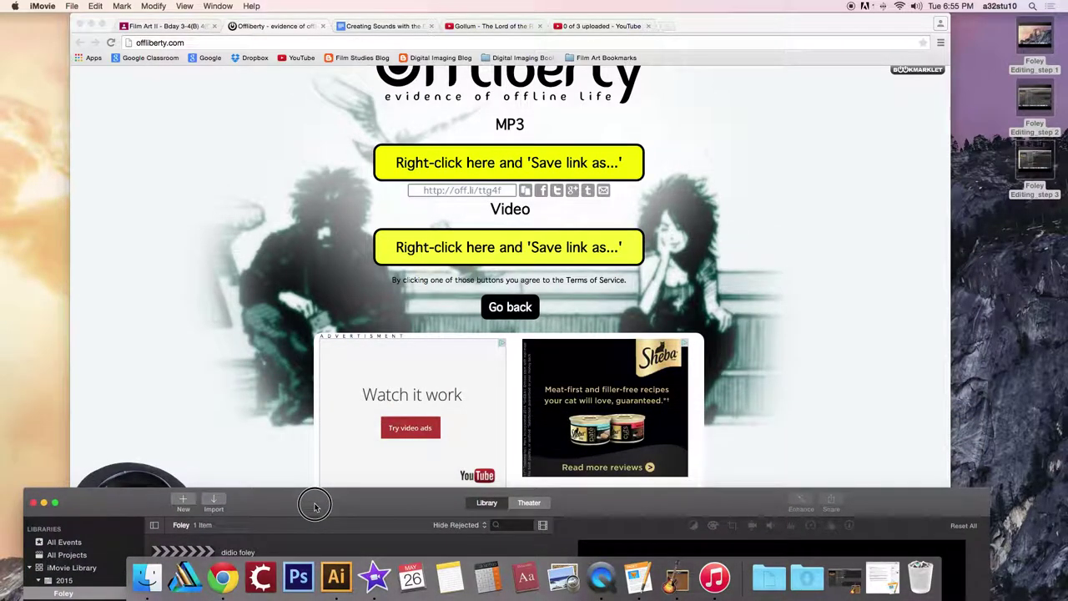
click(265, 187)
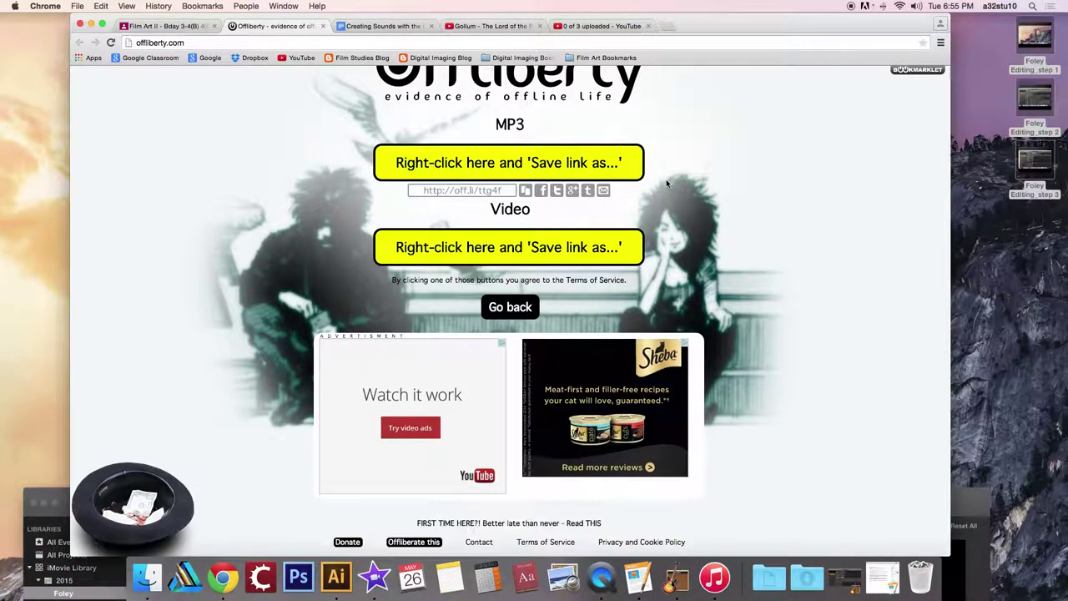
scroll(666, 179, up, 2)
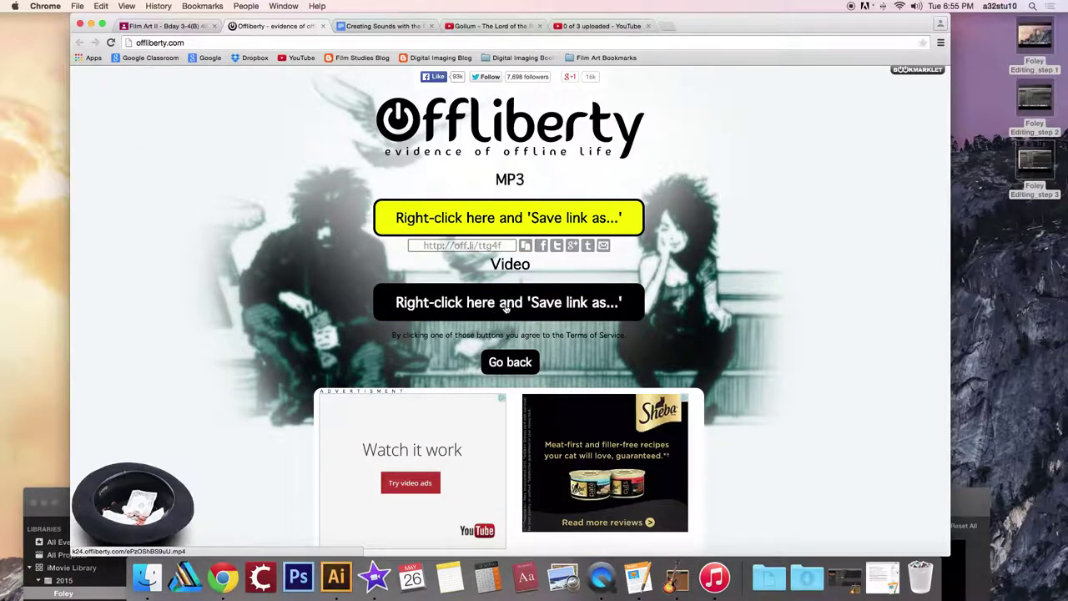
right_click(503, 304)
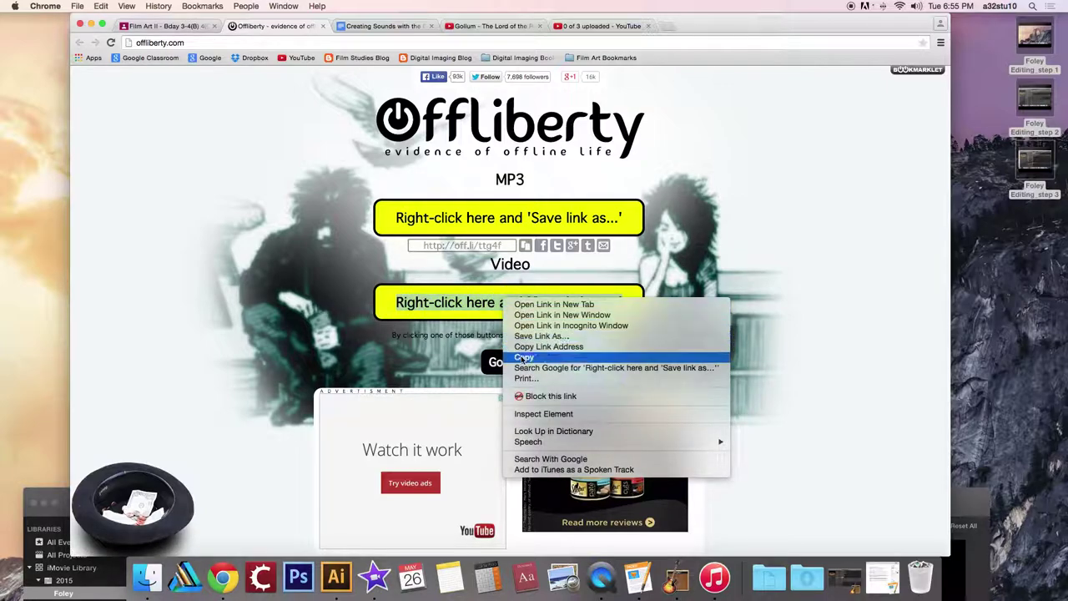
click(526, 314)
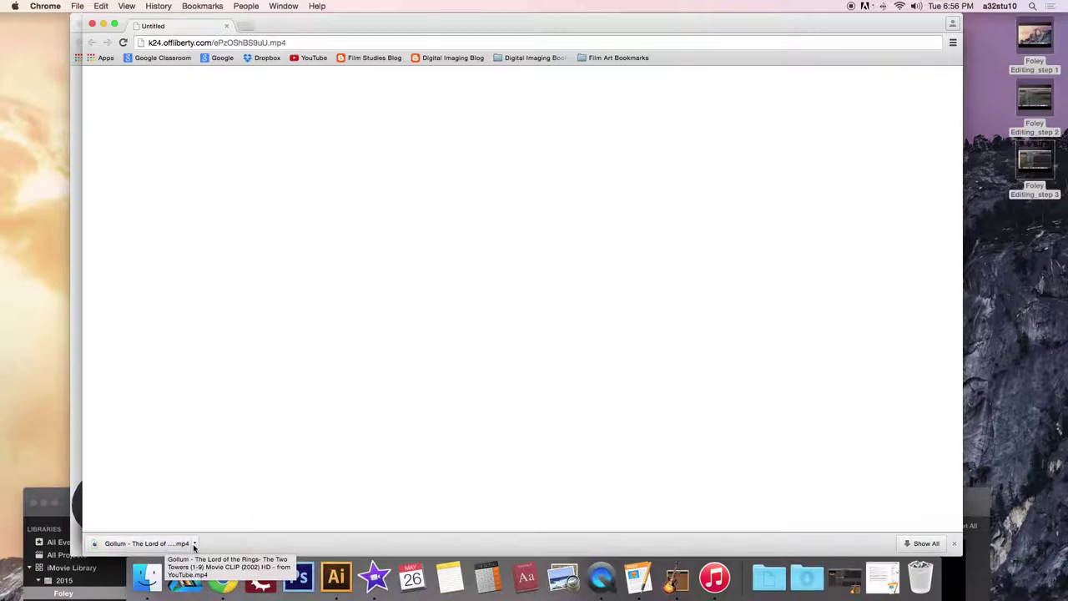
- Reveal the downloaded 33.3 MB Gollum MP4 in the Finder Downloads folder
click(196, 544)
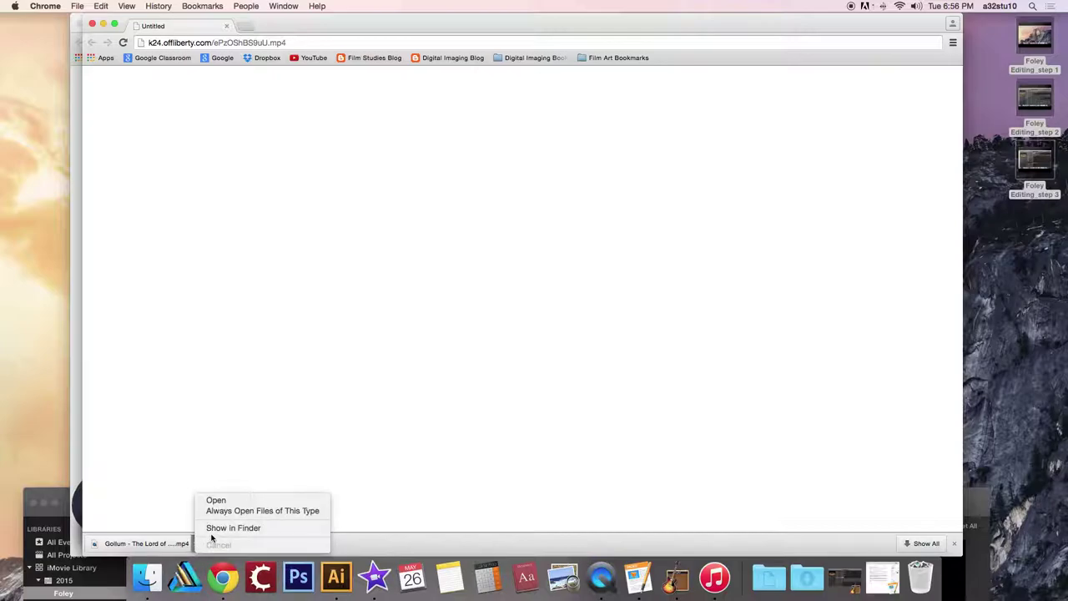
click(205, 546)
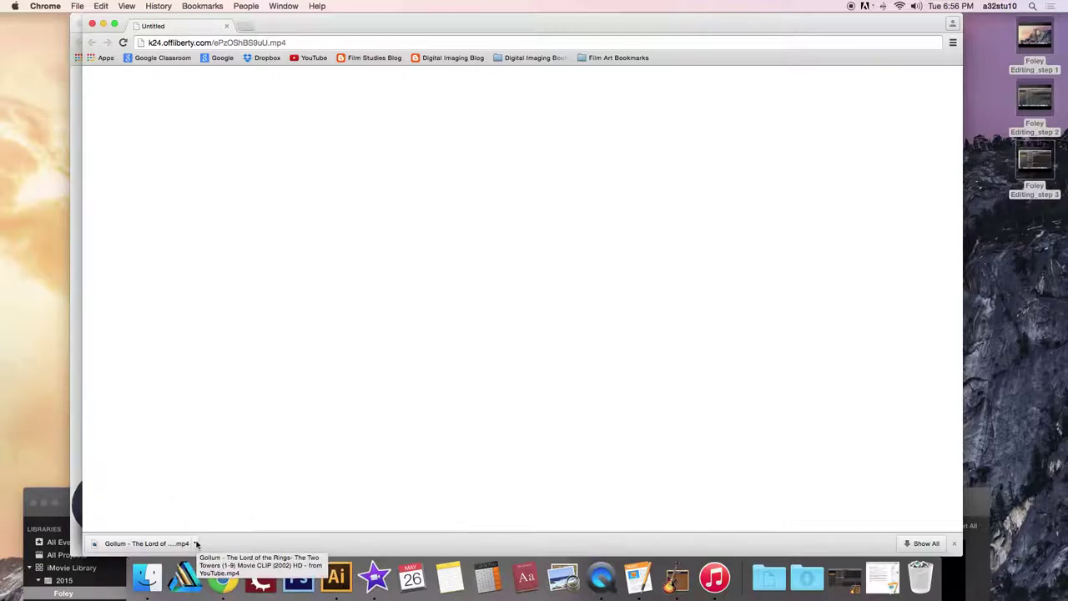
click(195, 544)
click(216, 530)
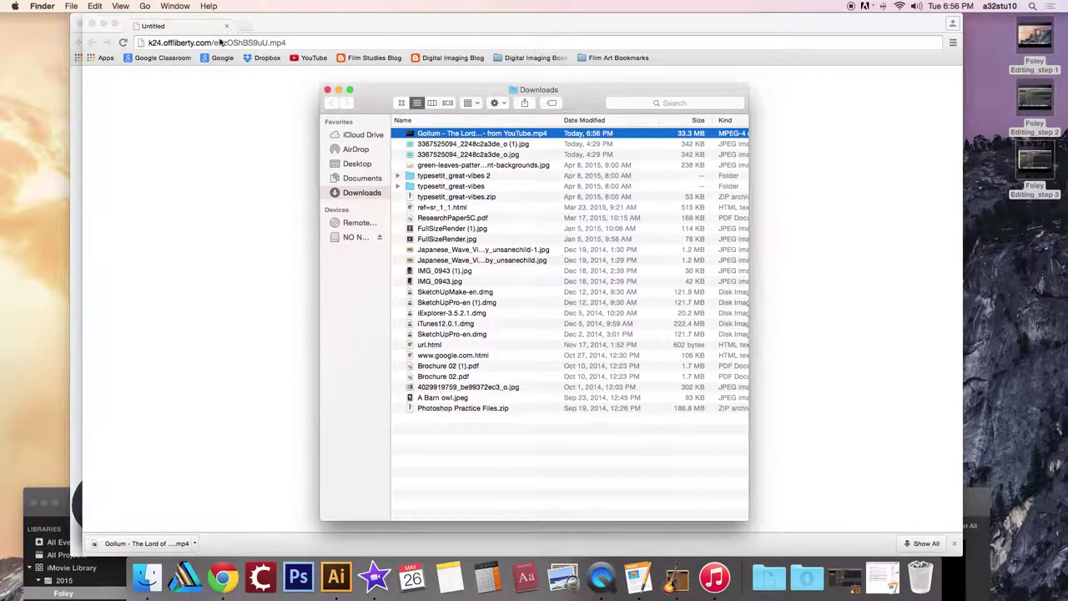
- Arrange iMovie beside the Downloads window and import the Gollum MP4 into the Foley event
click(63, 492)
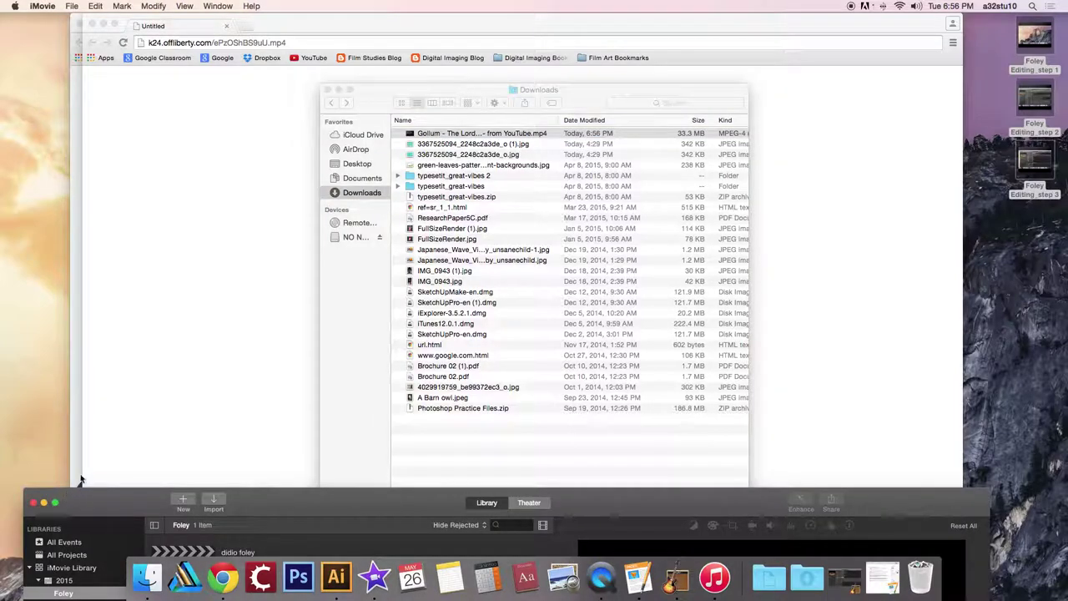
drag(378, 103, 867, 52)
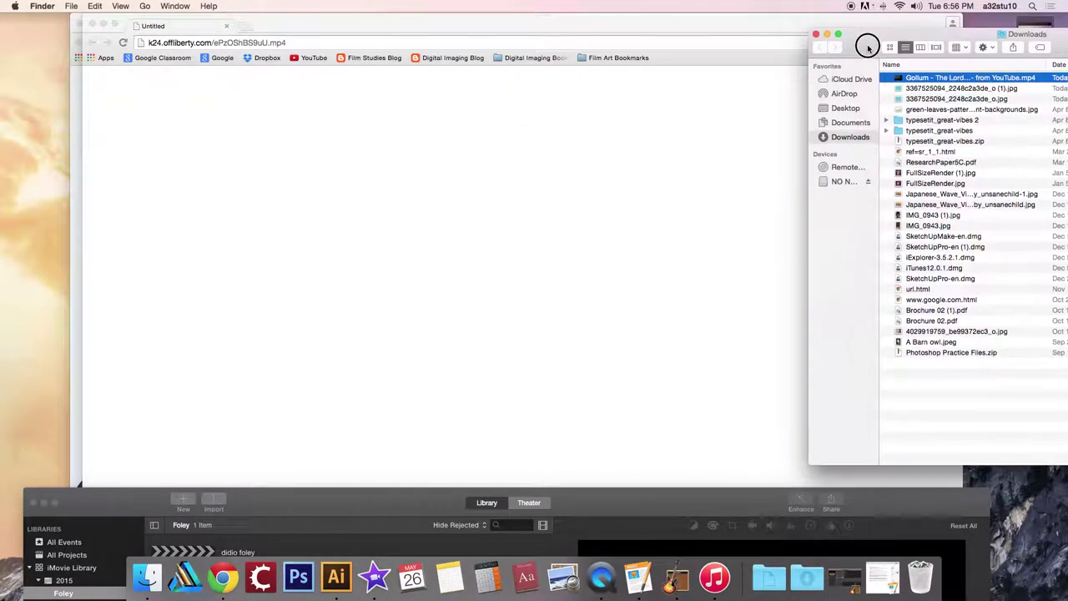
click(143, 503)
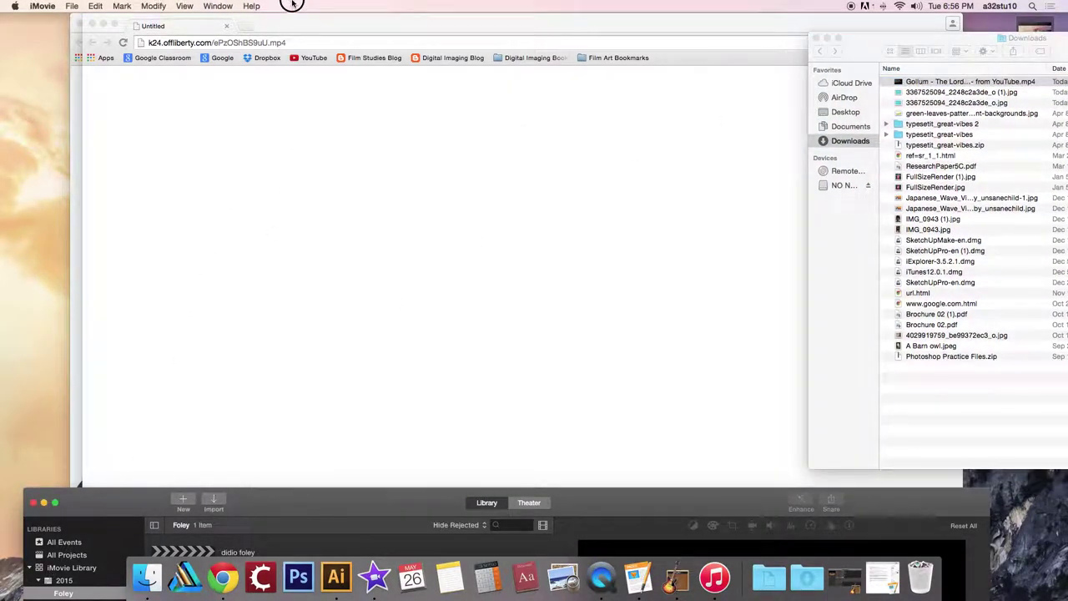
drag(114, 492, 197, 257)
double_click(198, 255)
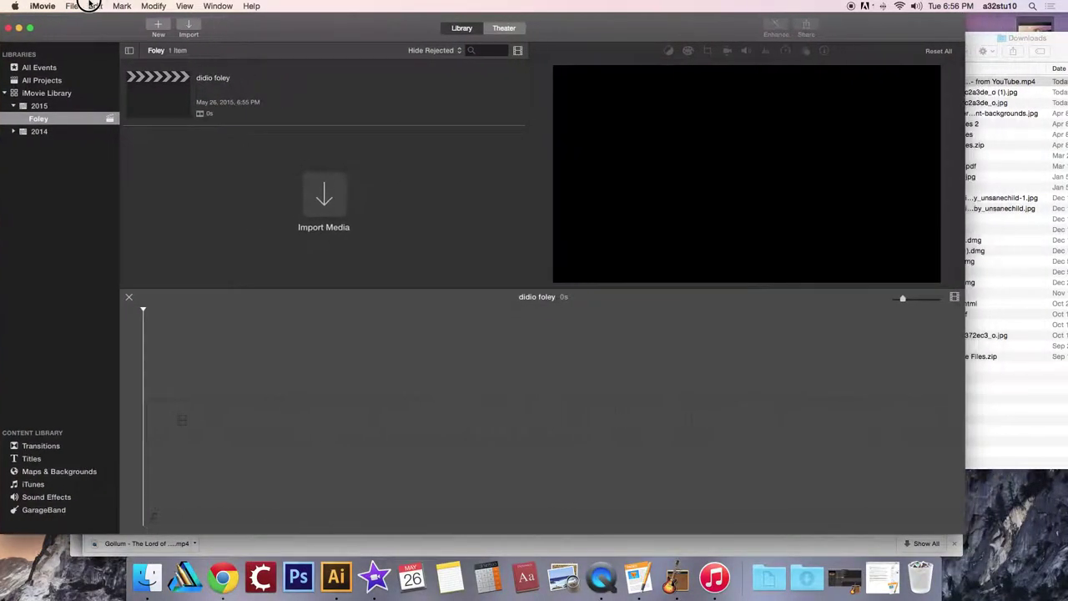
drag(966, 150, 721, 148)
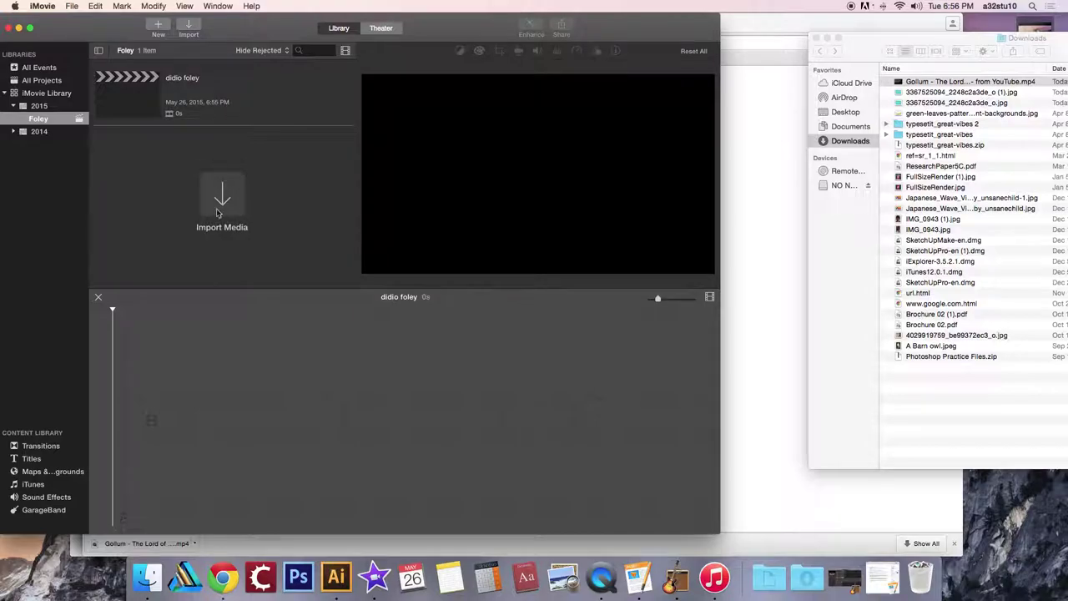
drag(915, 86, 178, 191)
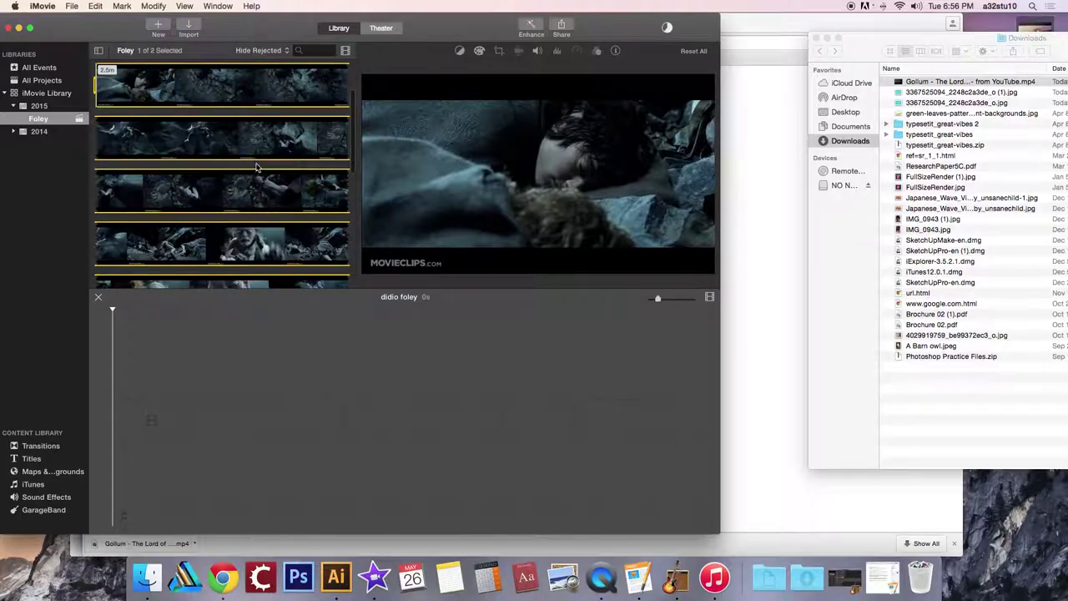
- Close the Downloads window, widen iMovie, and place the first Gollum clip on the timeline (2m 32s)
click(817, 37)
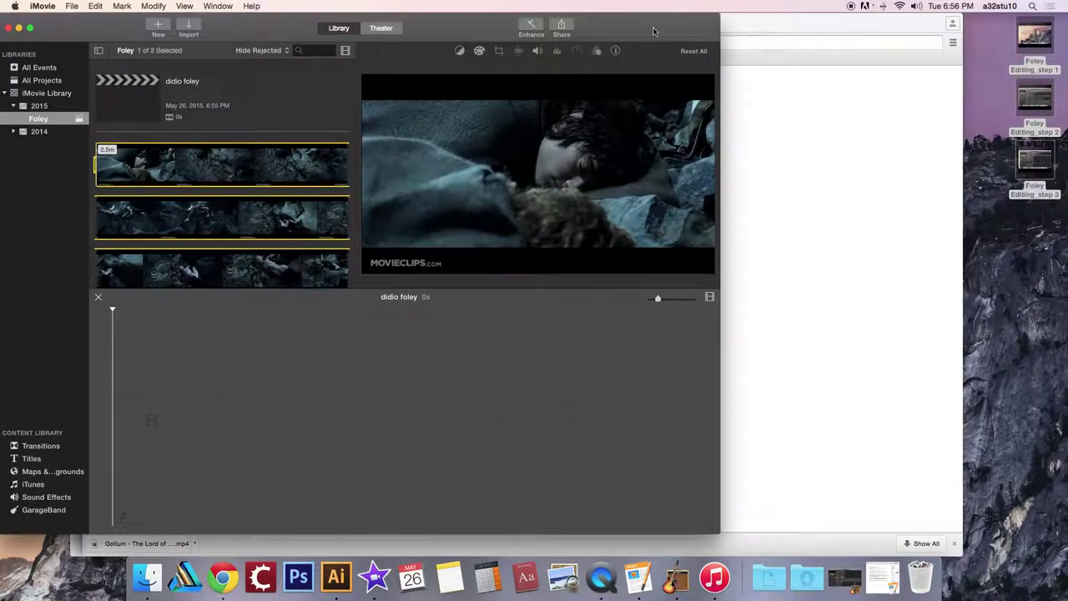
drag(637, 31, 665, 18)
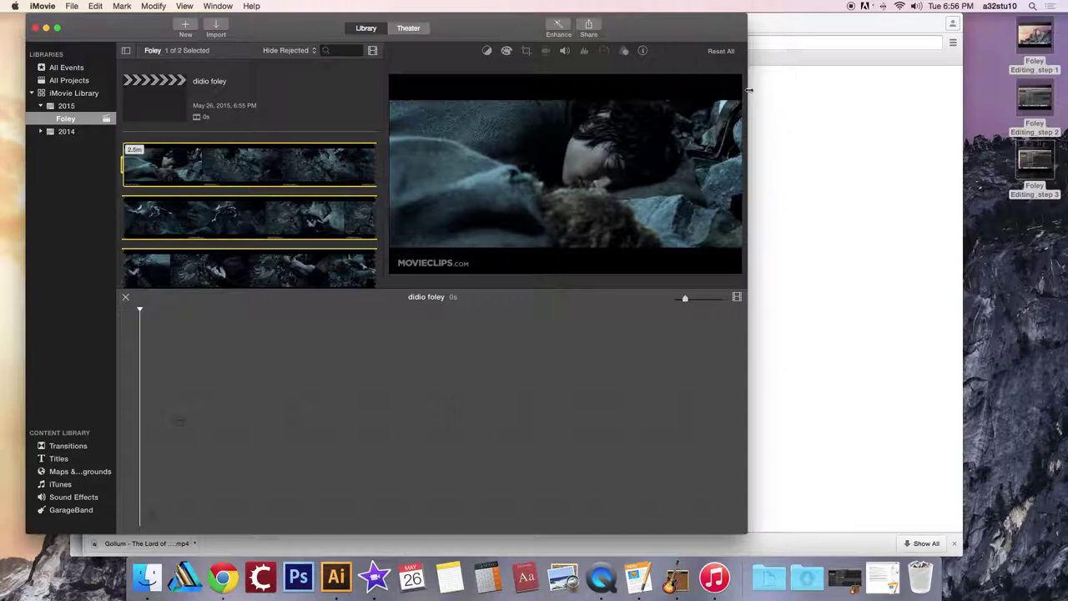
drag(748, 89, 1062, 95)
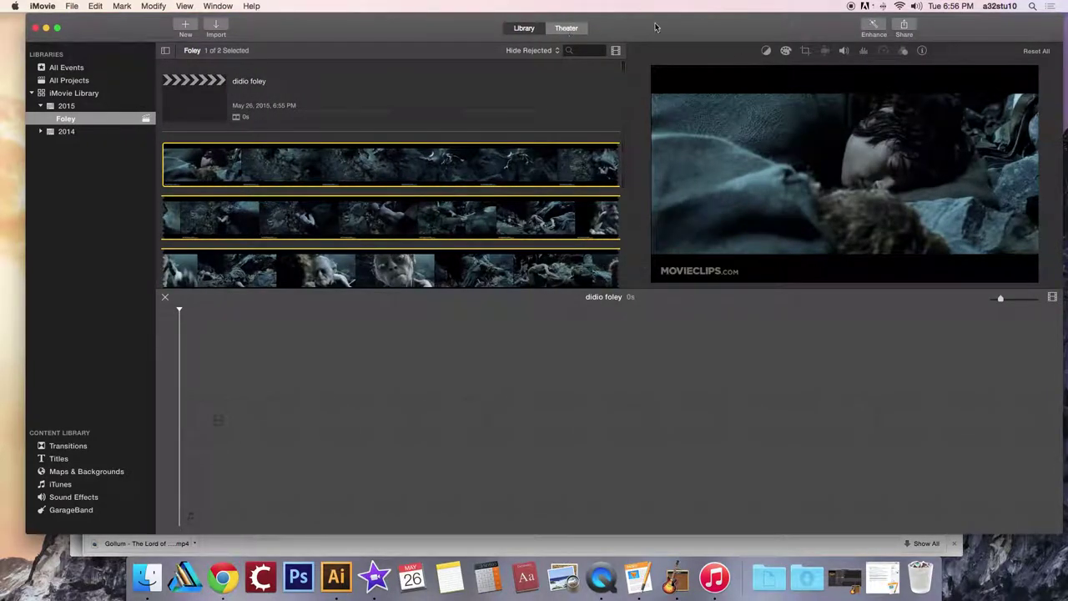
drag(655, 28, 641, 26)
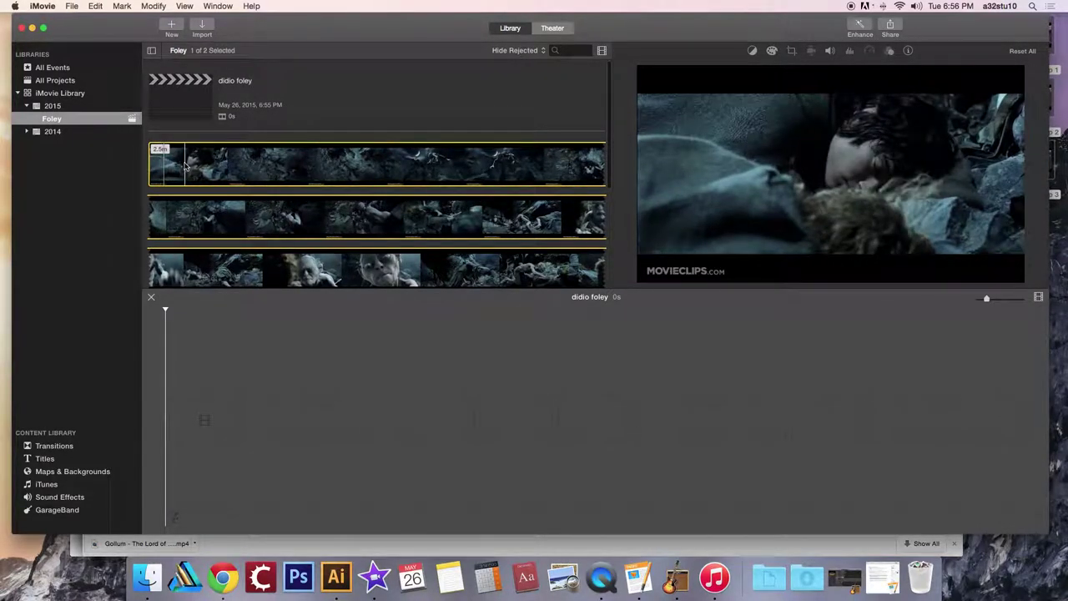
drag(286, 167, 255, 424)
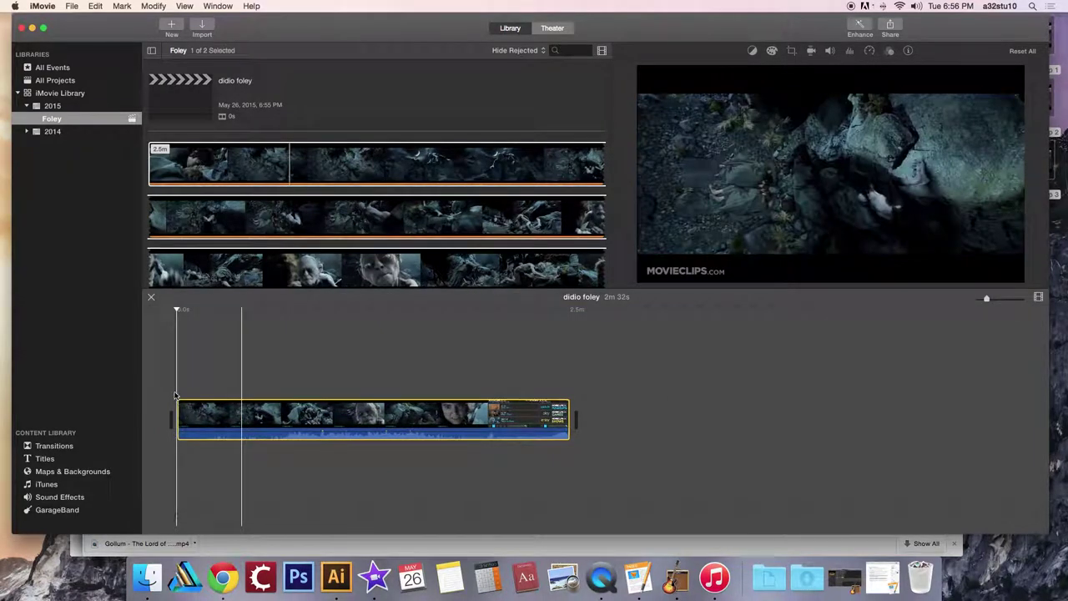
click(177, 393)
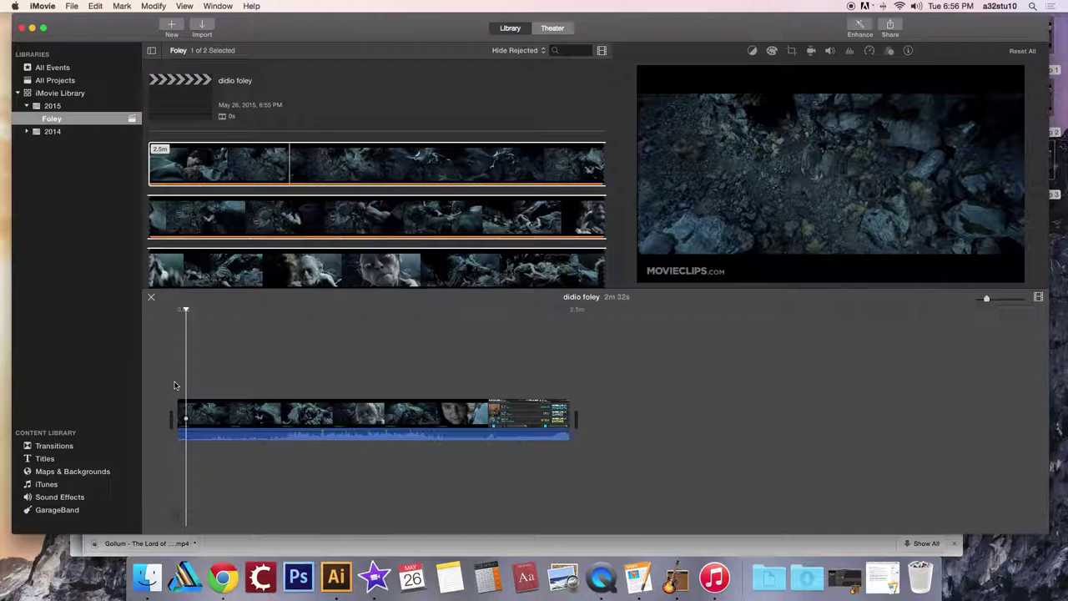
- Detach the Gollum clip's original audio into its own track and delete it
click(219, 411)
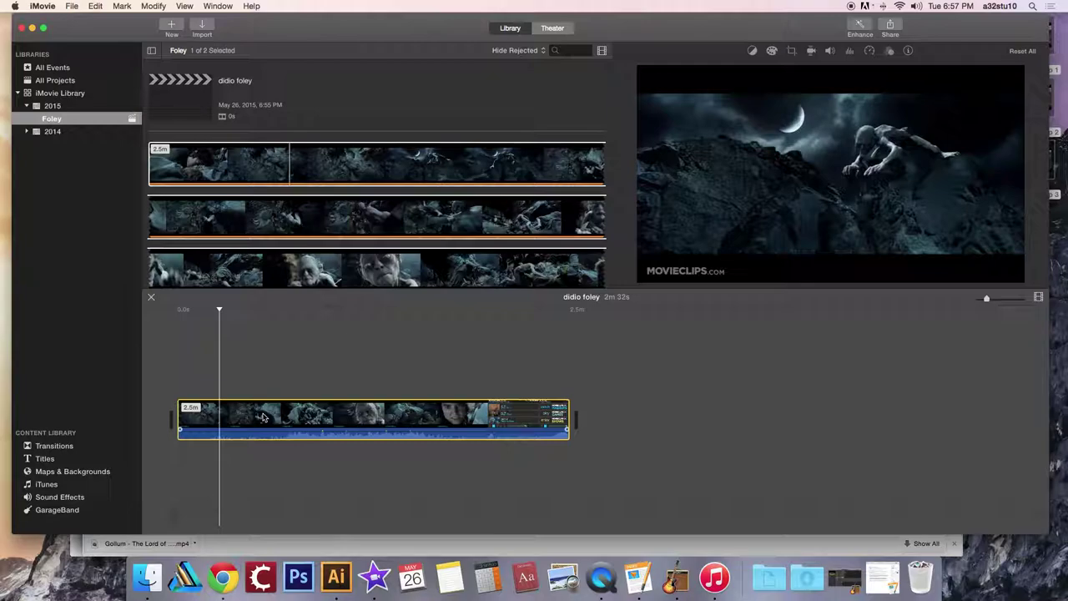
right_click(261, 416)
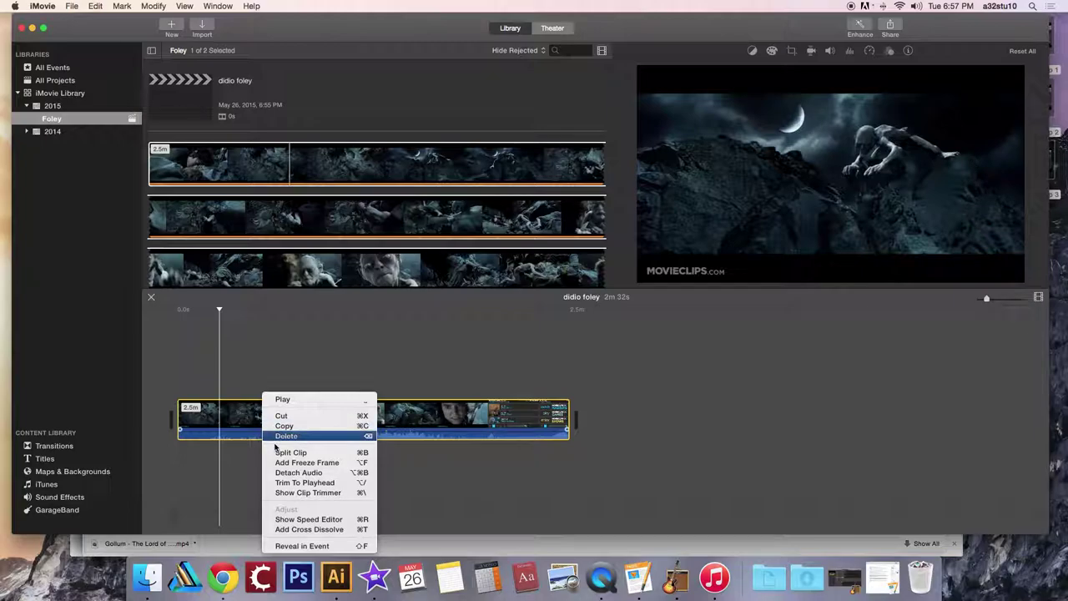
click(308, 473)
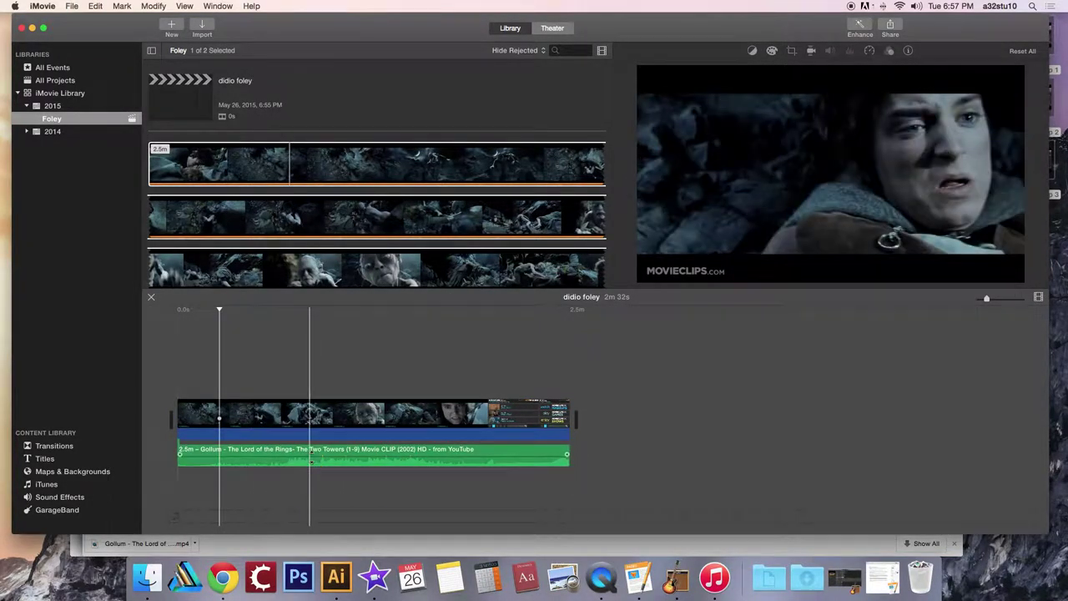
click(374, 452)
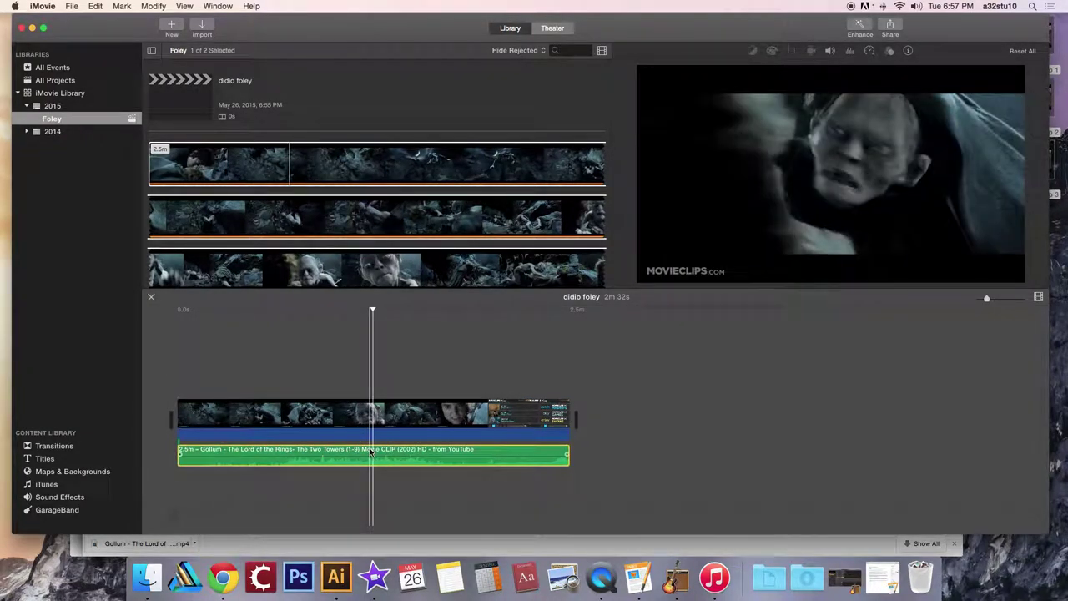
key(Delete)
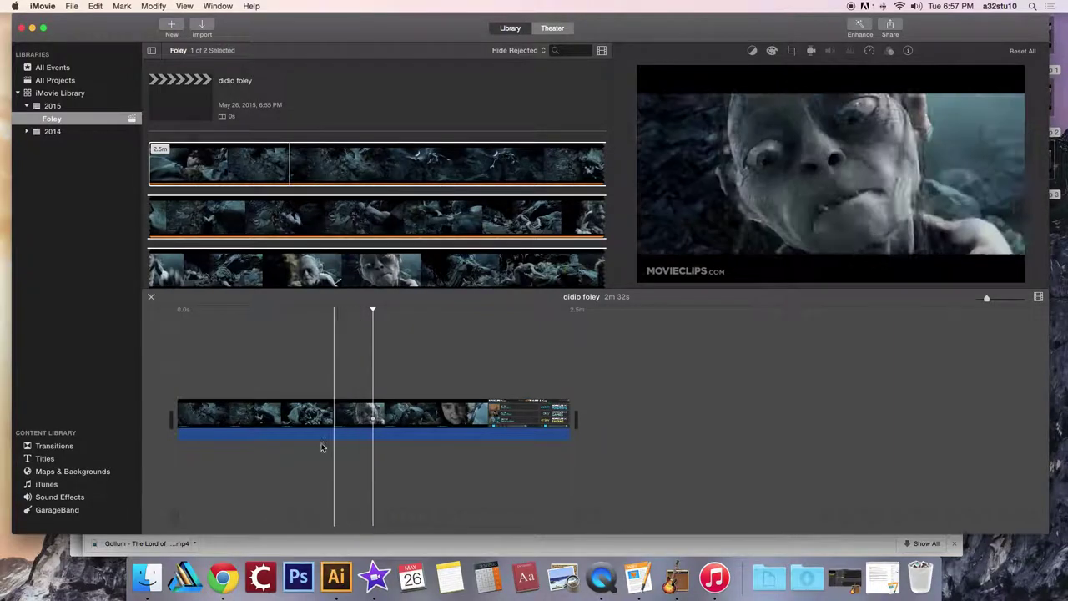
click(263, 438)
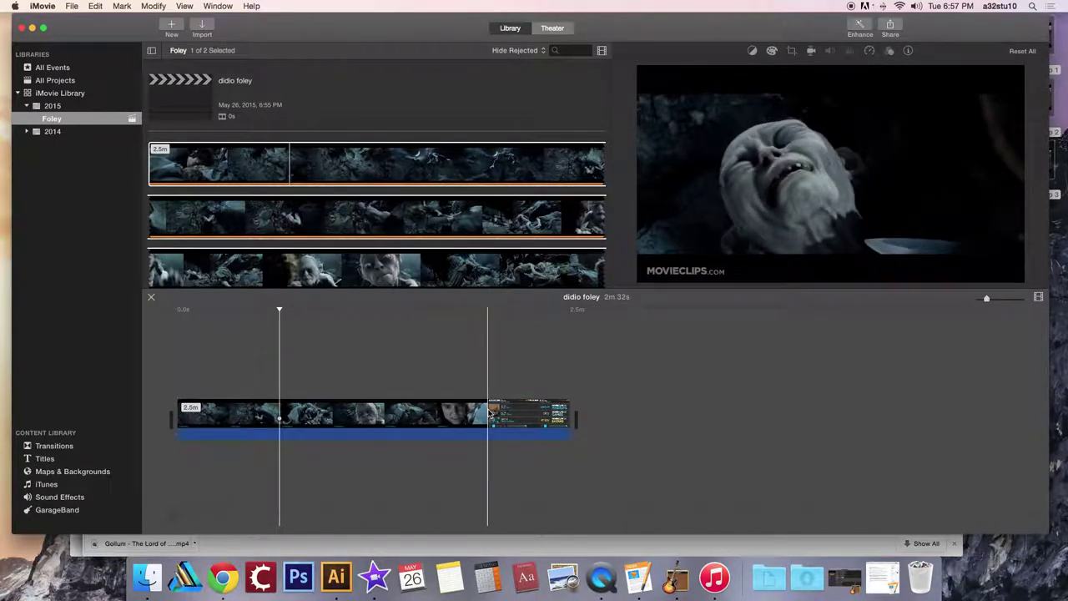
- Split the clip before the Movieclips end card and delete the end card, leaving 2m 0s
click(491, 412)
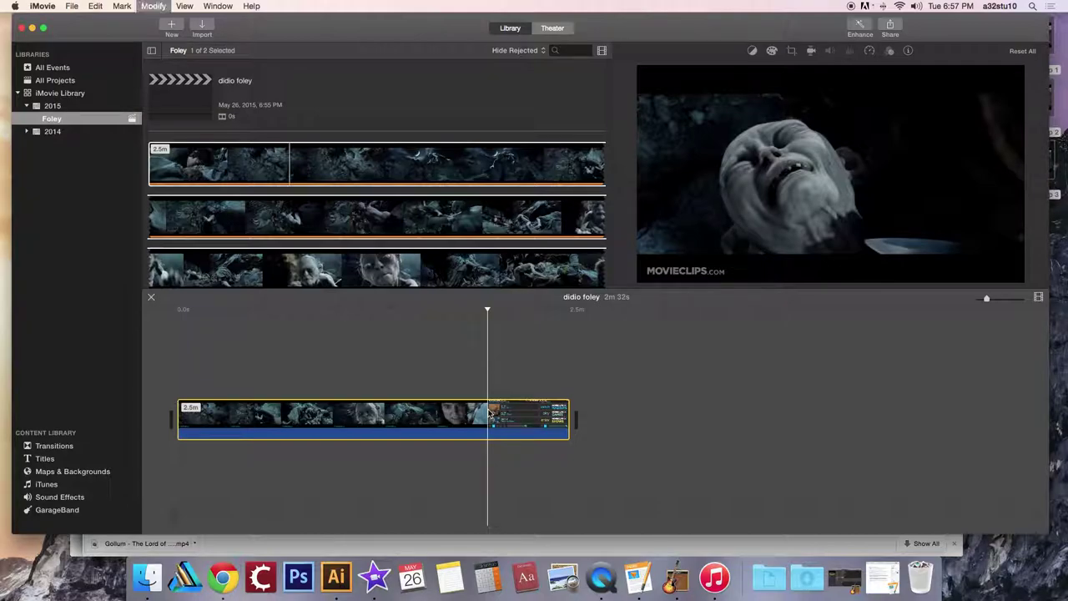
key(super+b)
click(509, 421)
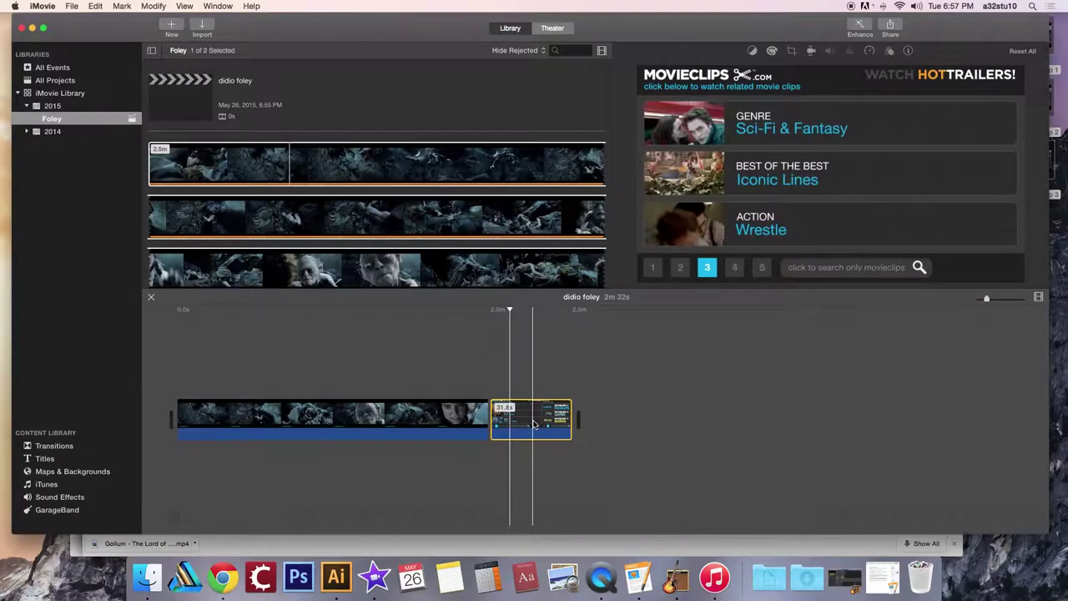
key(Delete)
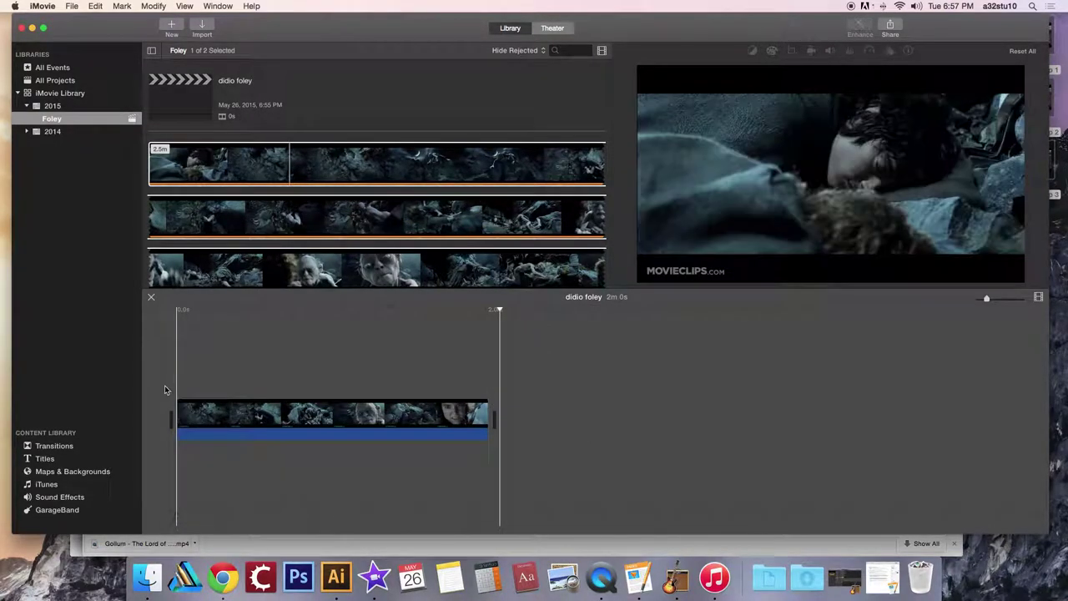
click(218, 415)
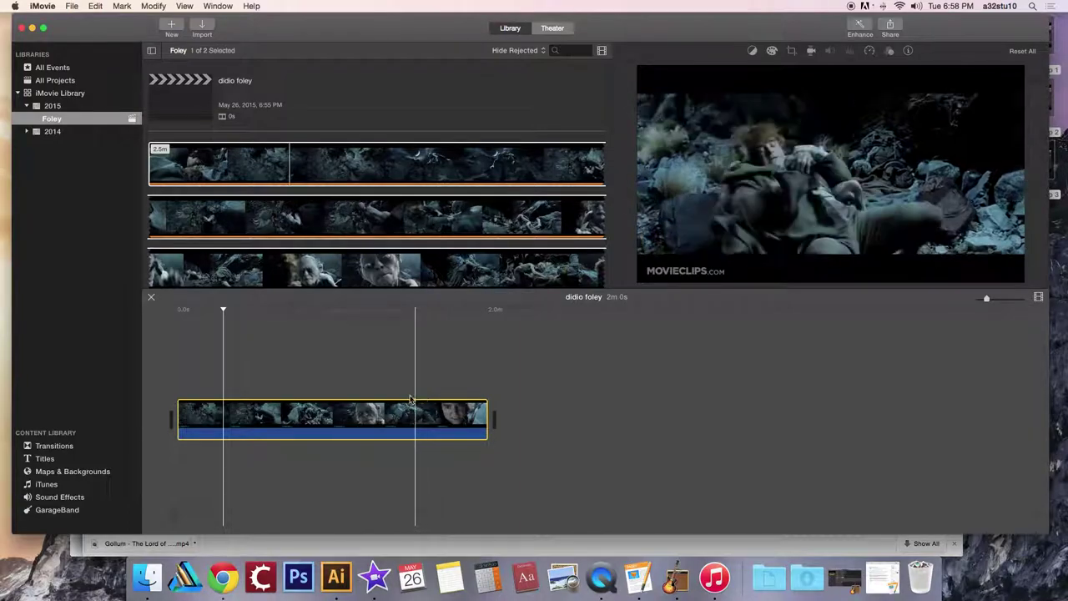
- Browse the iTunes sound library in iMovie's content browser
click(46, 485)
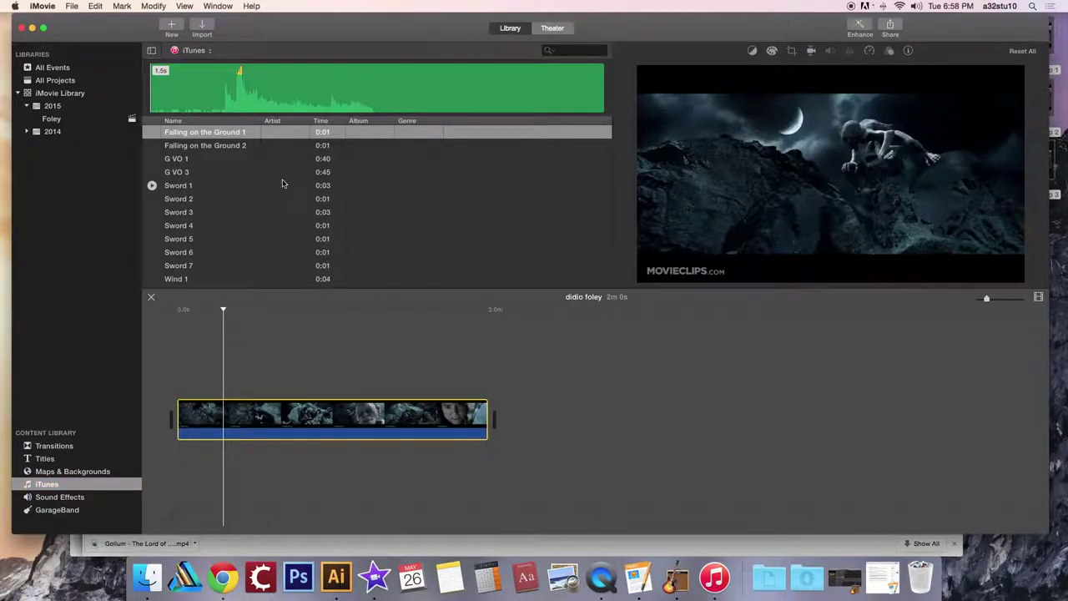
scroll(280, 188, up, 2)
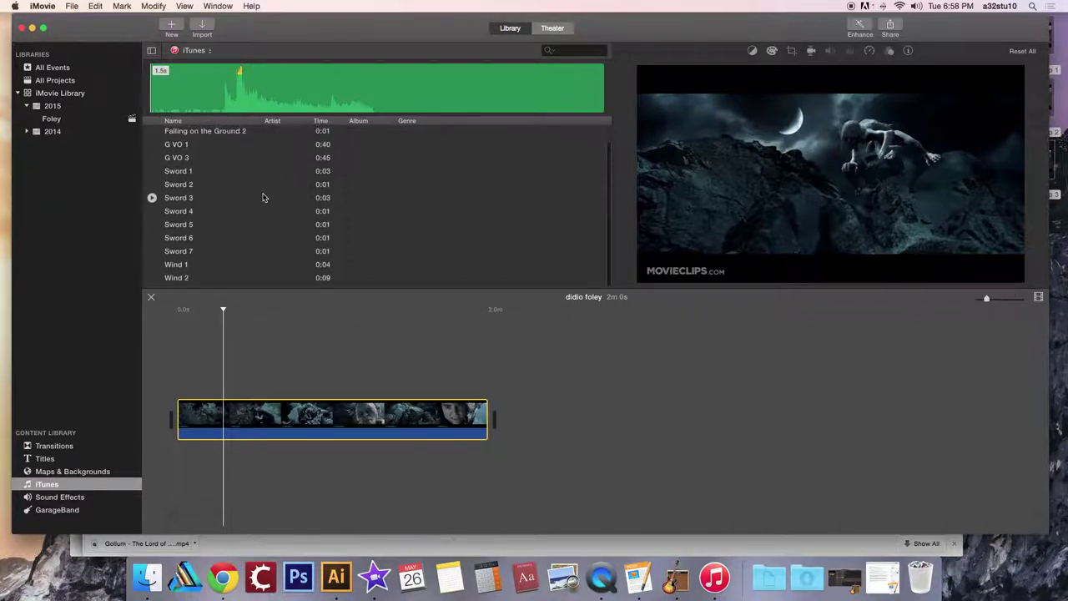
scroll(261, 197, up, 2)
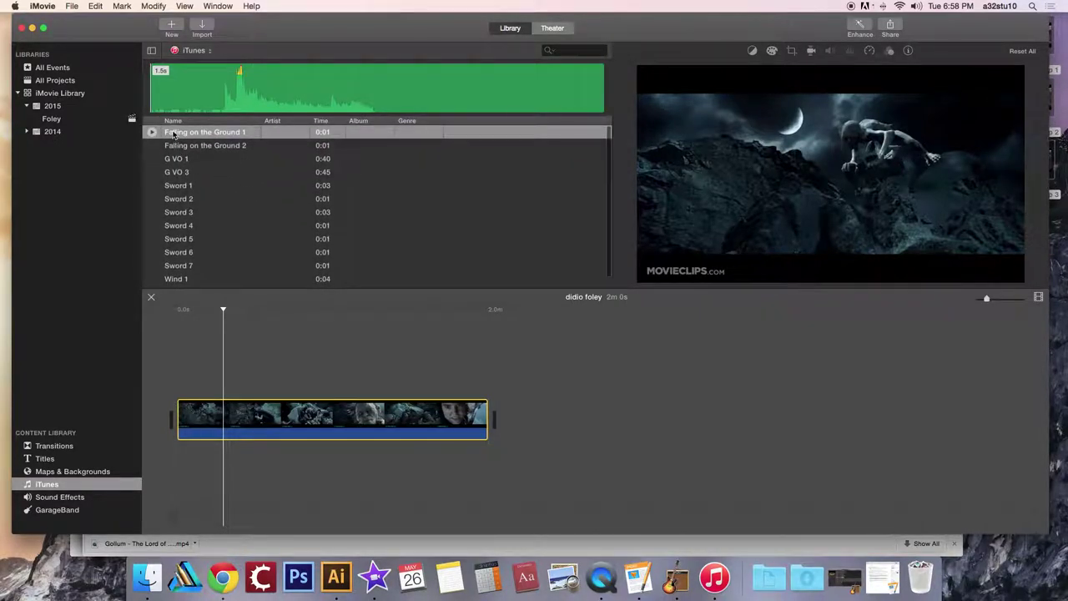
- Scrub through and play the 2m 0s didio foley clip, then bring Chrome forward
drag(227, 317, 394, 314)
key(space)
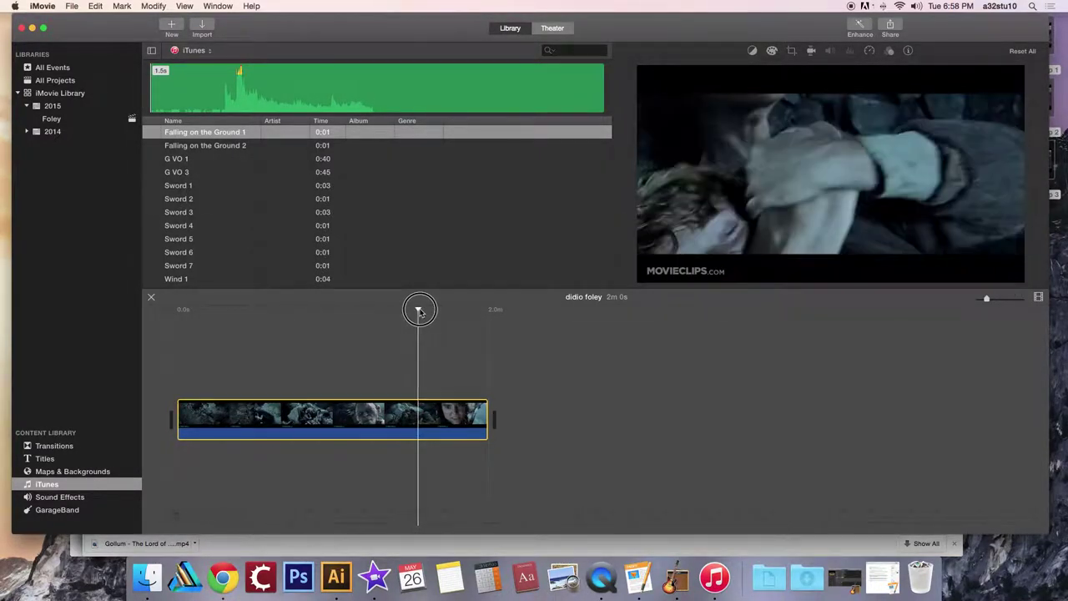
drag(422, 310, 418, 311)
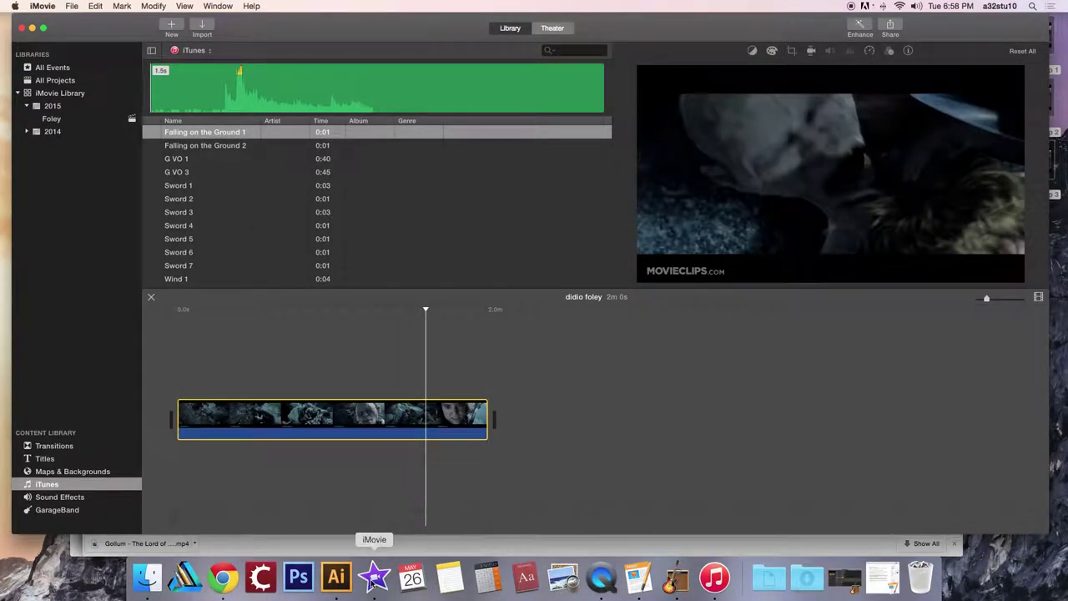
click(222, 578)
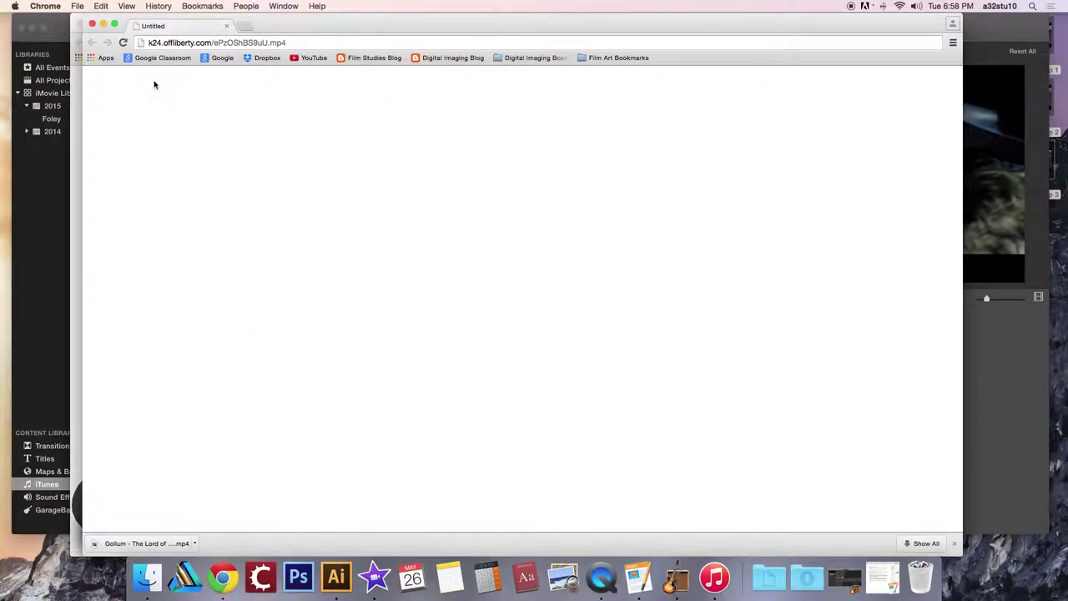
- Close the empty Untitled window and replay the Gollum clip from 0:00, pausing a few seconds in
click(92, 24)
click(496, 26)
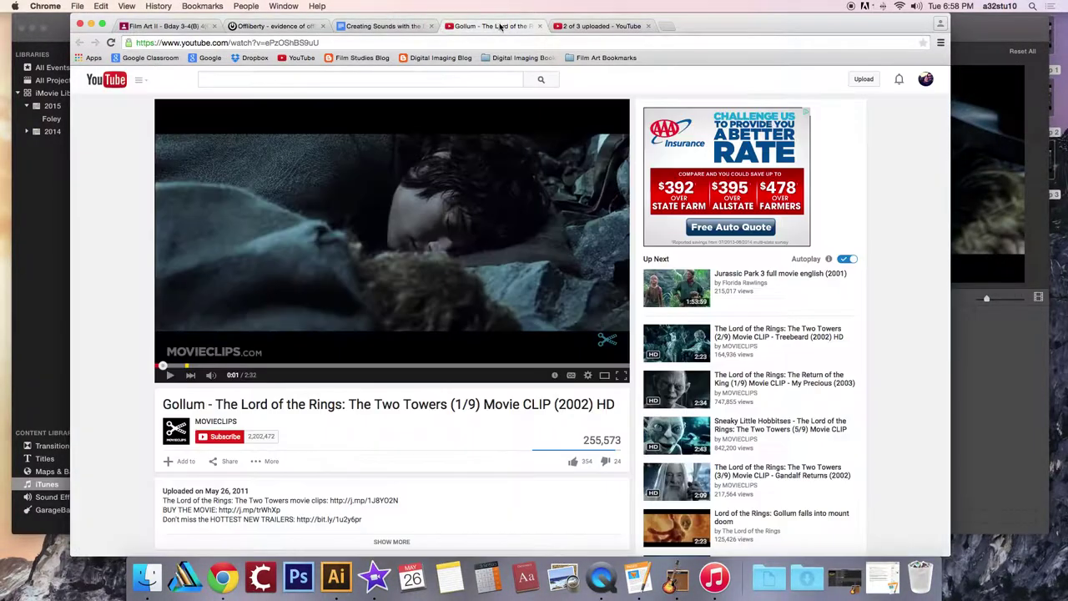
click(169, 375)
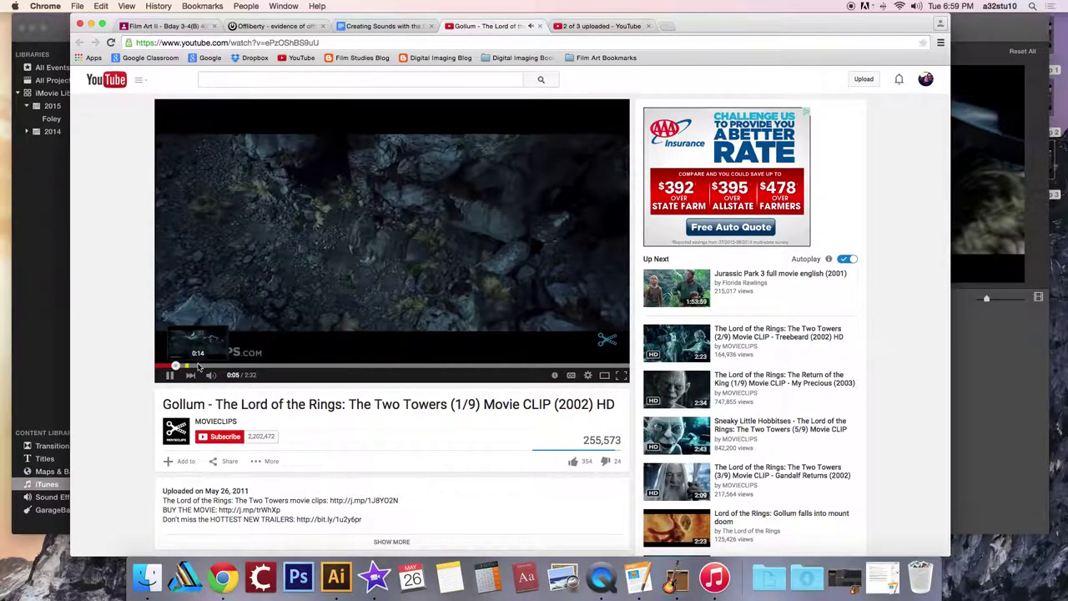
drag(160, 367, 139, 369)
key(space)
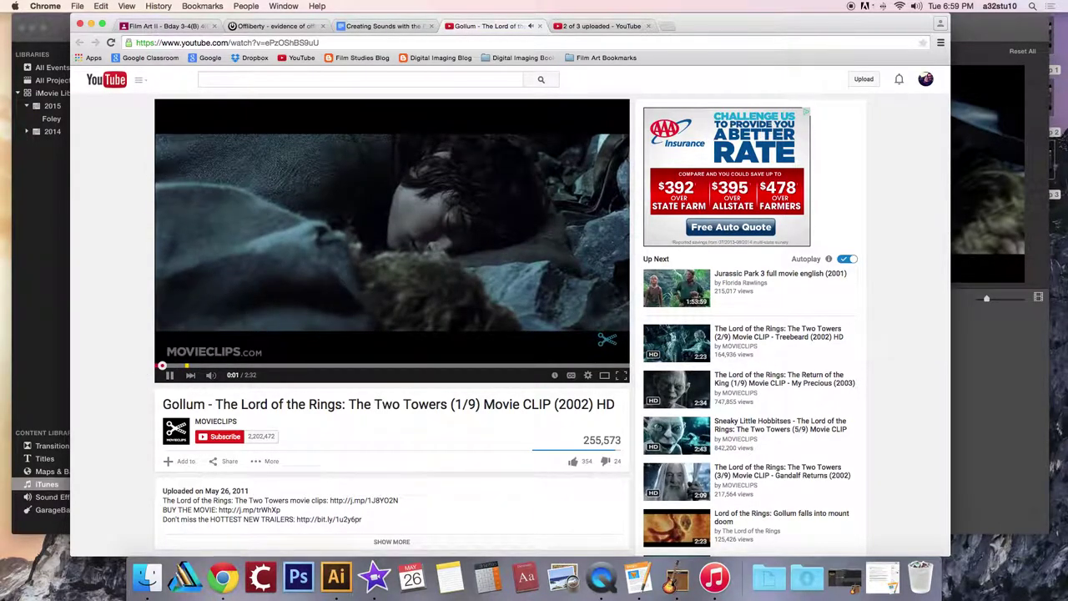
key(space)
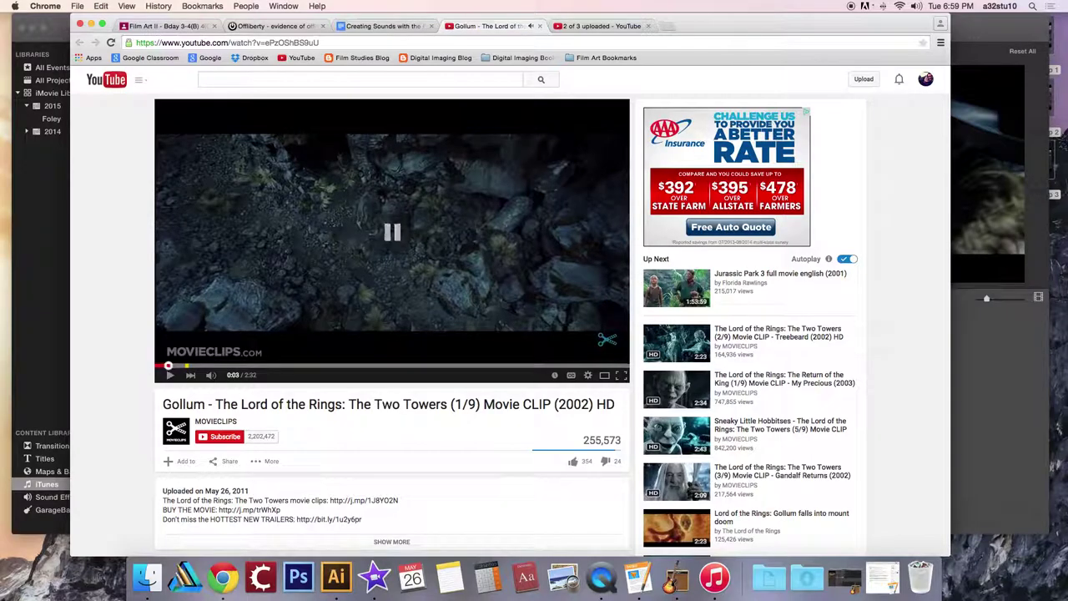
- Preview the Wind 1 sound effect and place it under the start of the video
click(374, 577)
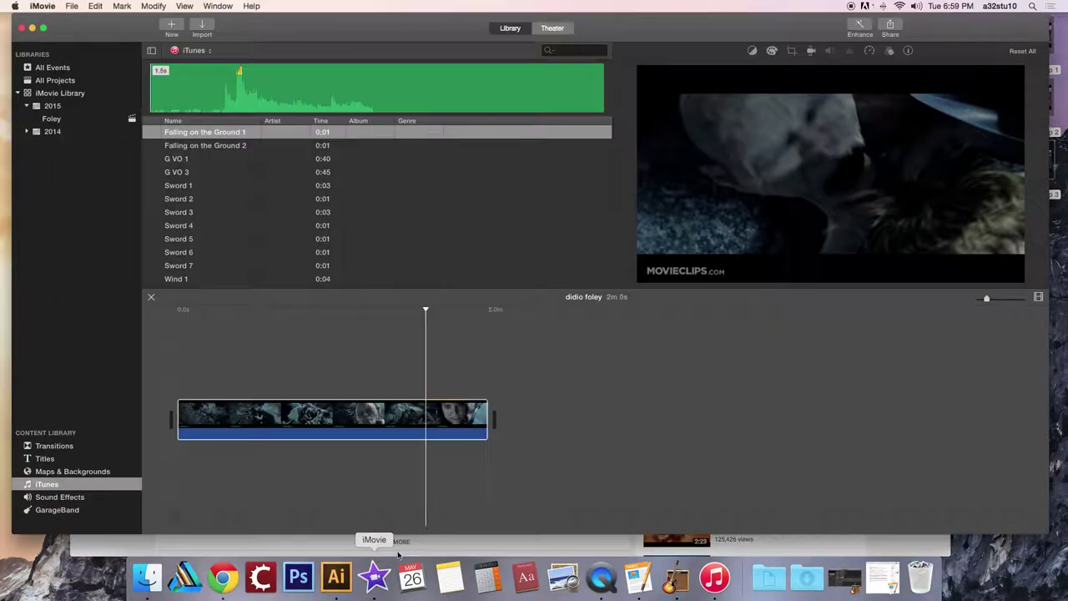
scroll(153, 192, down, 1)
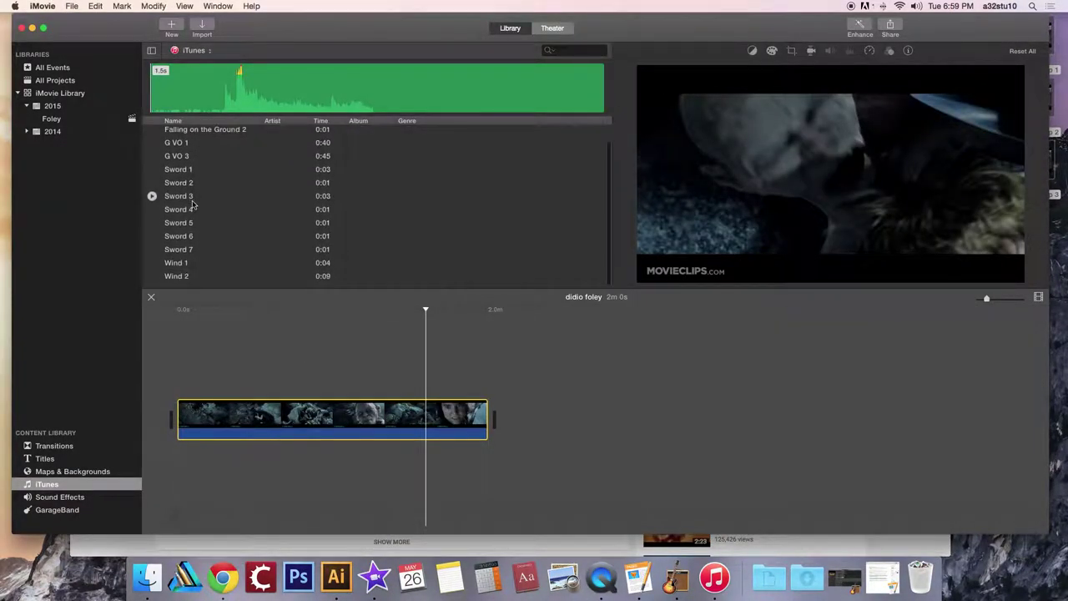
click(177, 268)
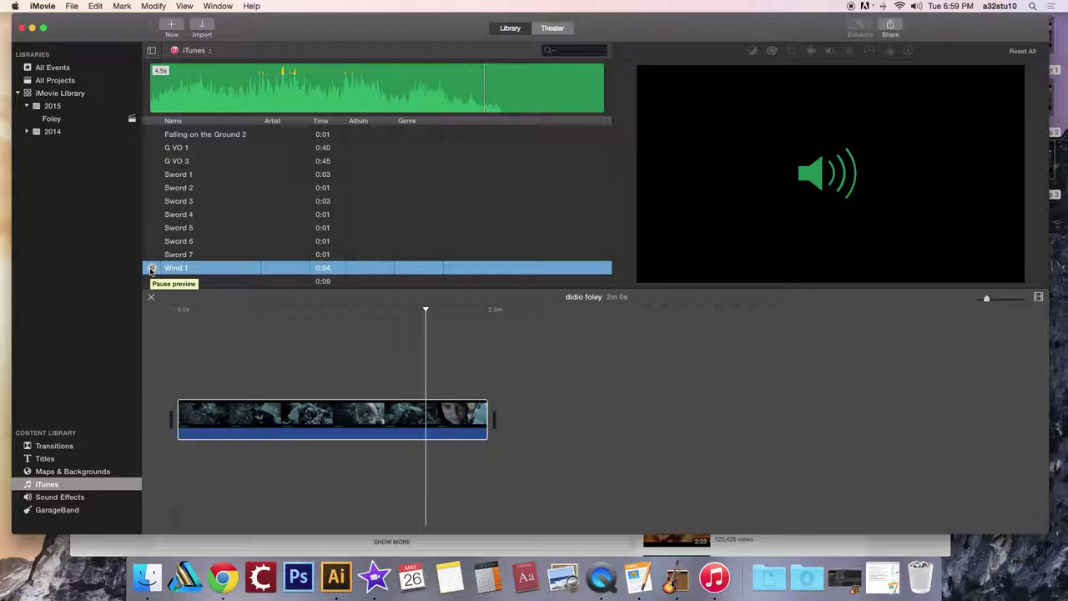
key(space)
drag(200, 271, 173, 371)
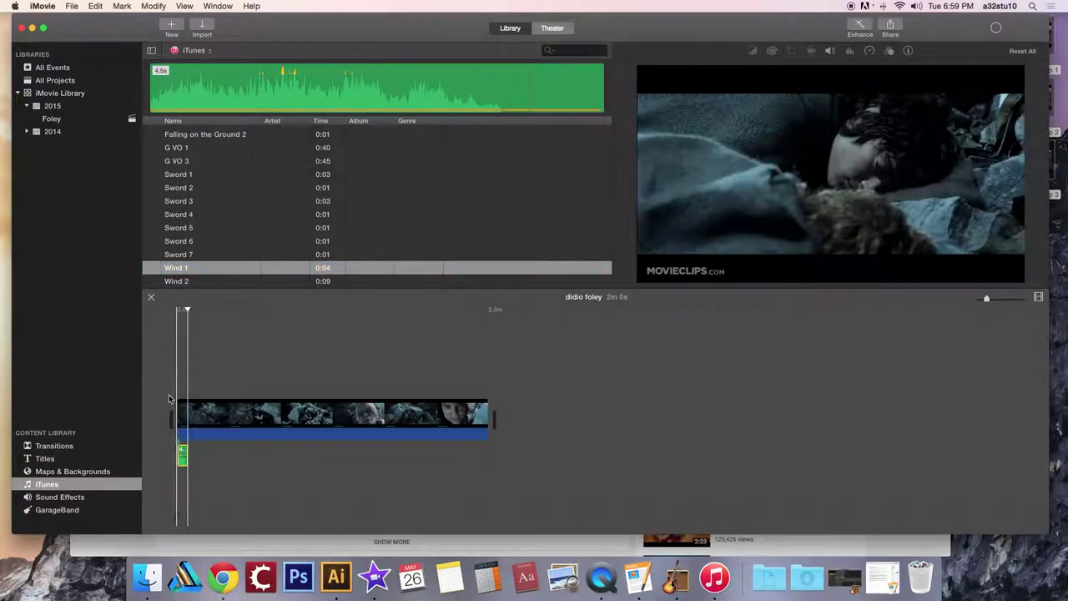
- Zoom the timeline in and shorten the end of the Wind 1 clip
key(space)
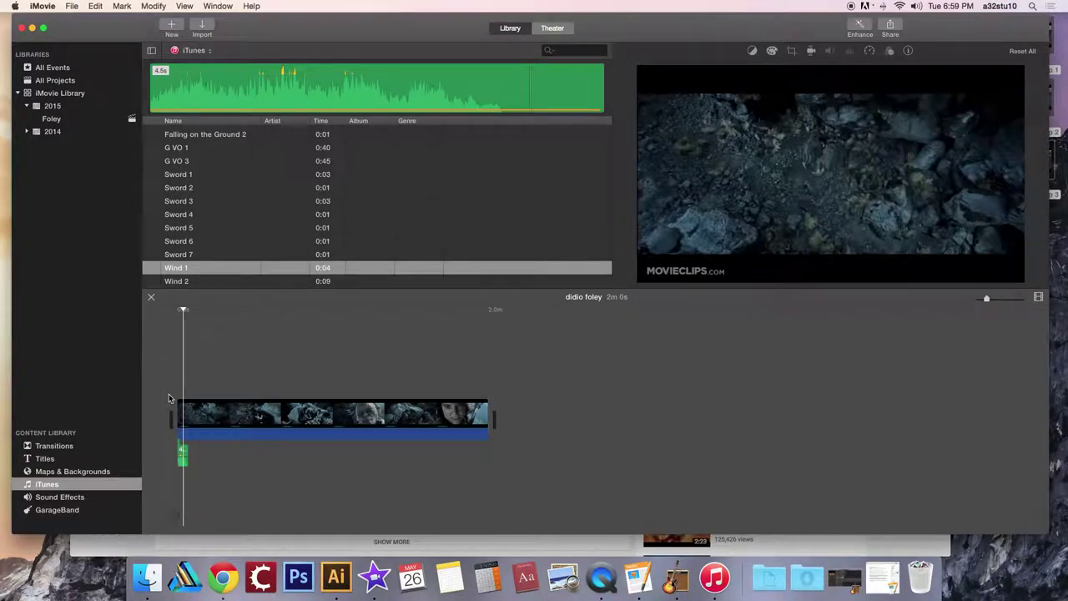
click(185, 451)
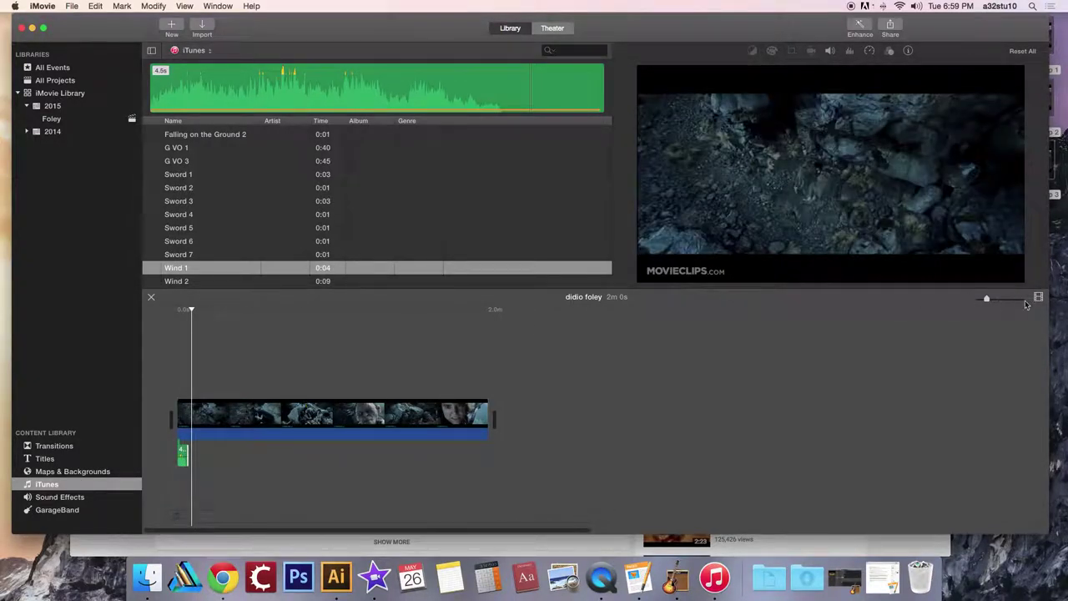
drag(987, 299, 1007, 298)
scroll(250, 417, left, 5)
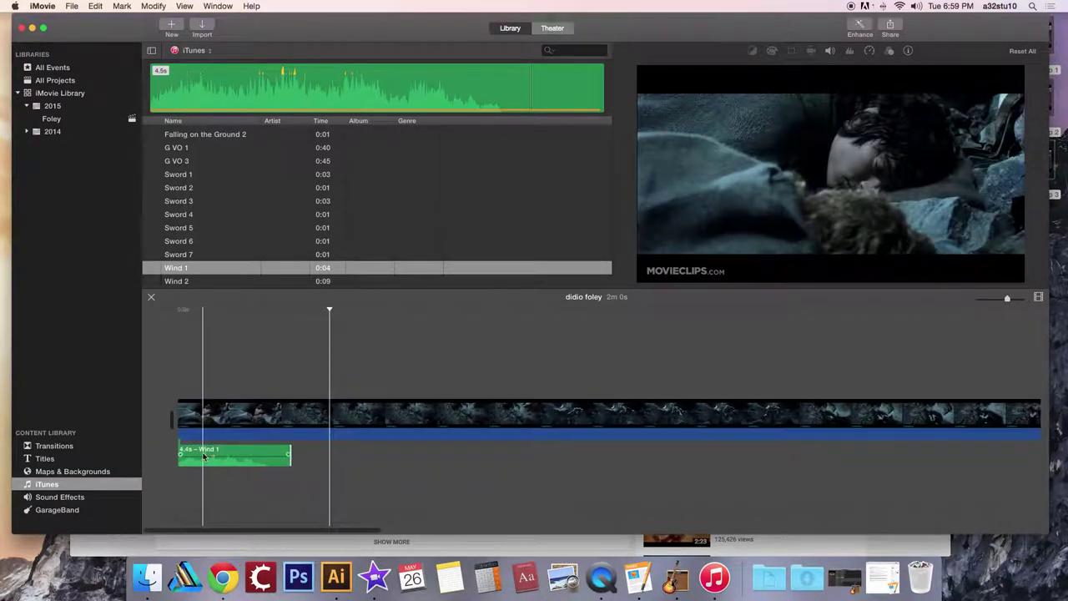
drag(289, 455, 281, 452)
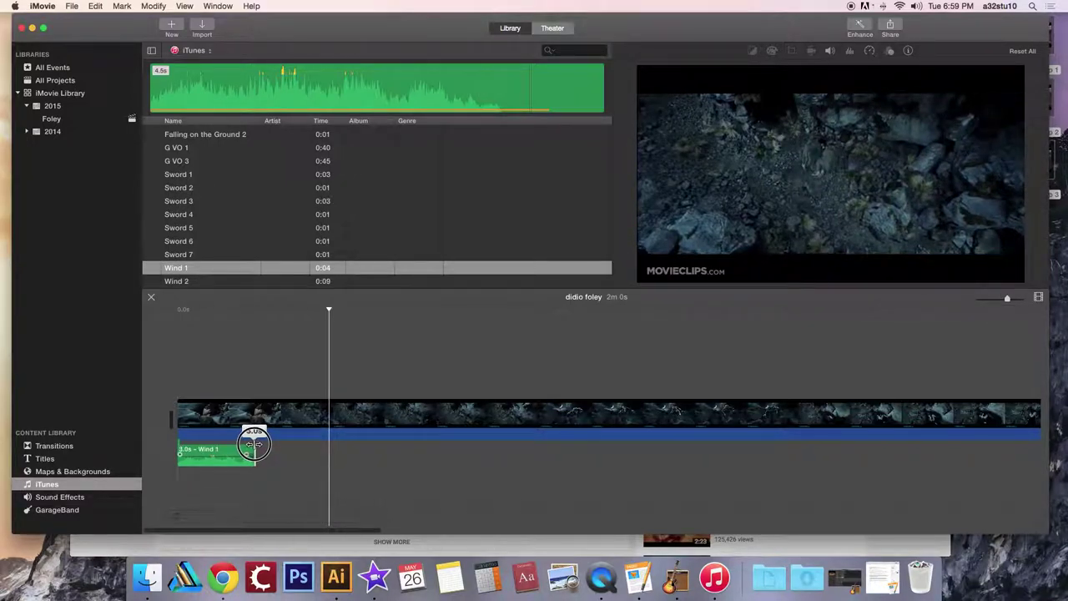
drag(244, 442, 243, 442)
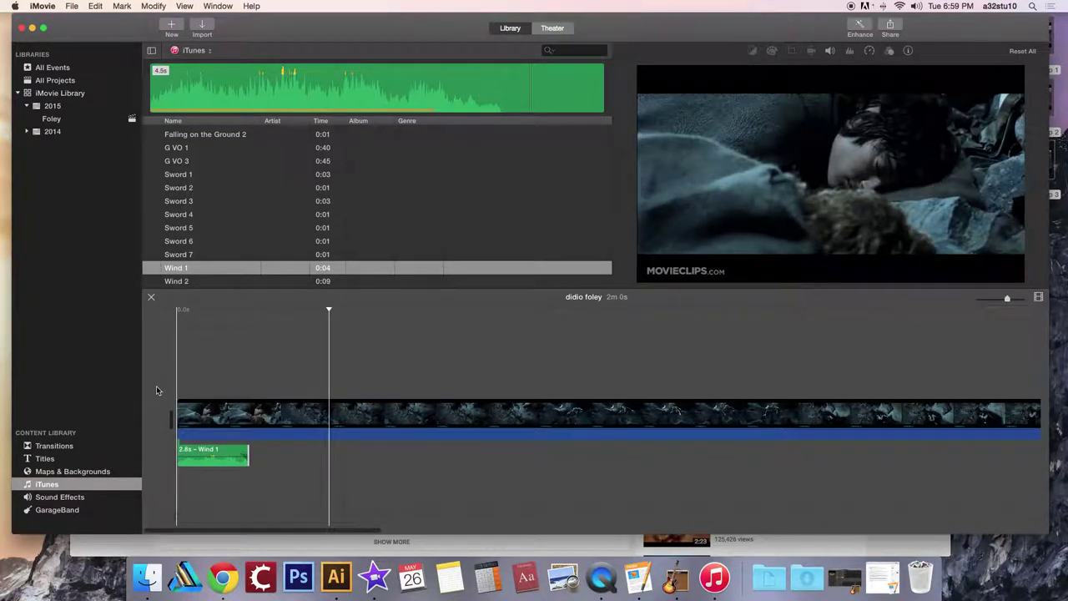
- Play back the opening and adjust the Wind 1 clip to exactly 3.1s
key(space)
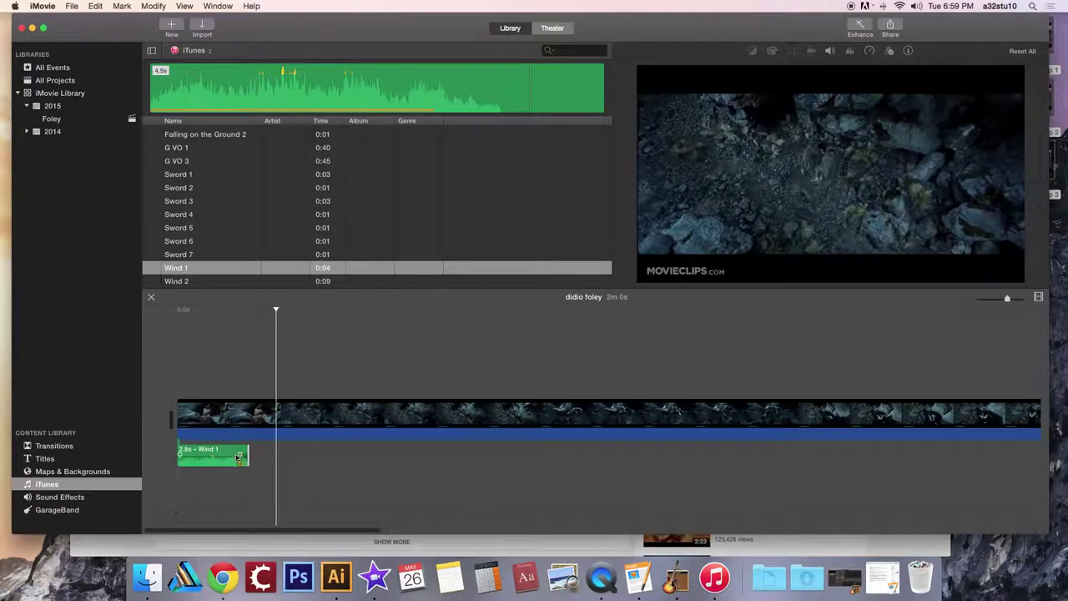
key(space)
drag(248, 452, 257, 452)
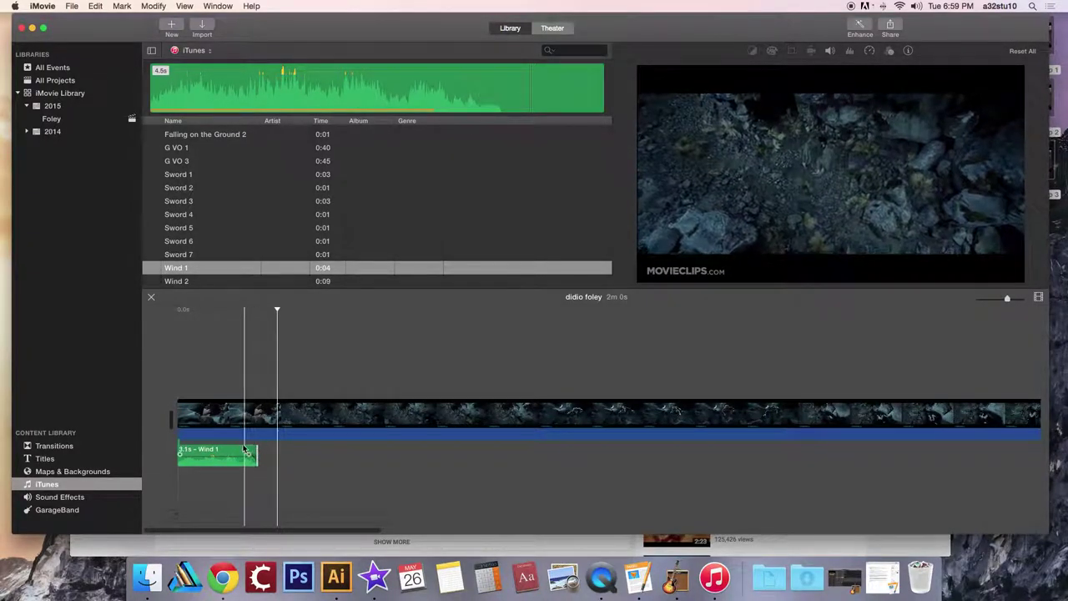
key(space)
key(space)
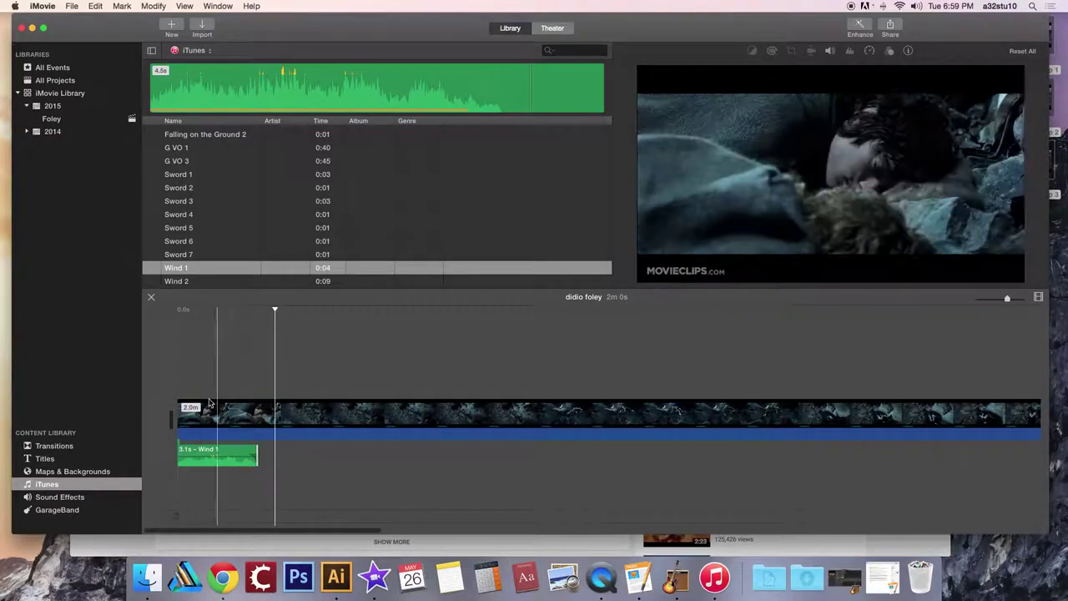
click(174, 369)
key(space)
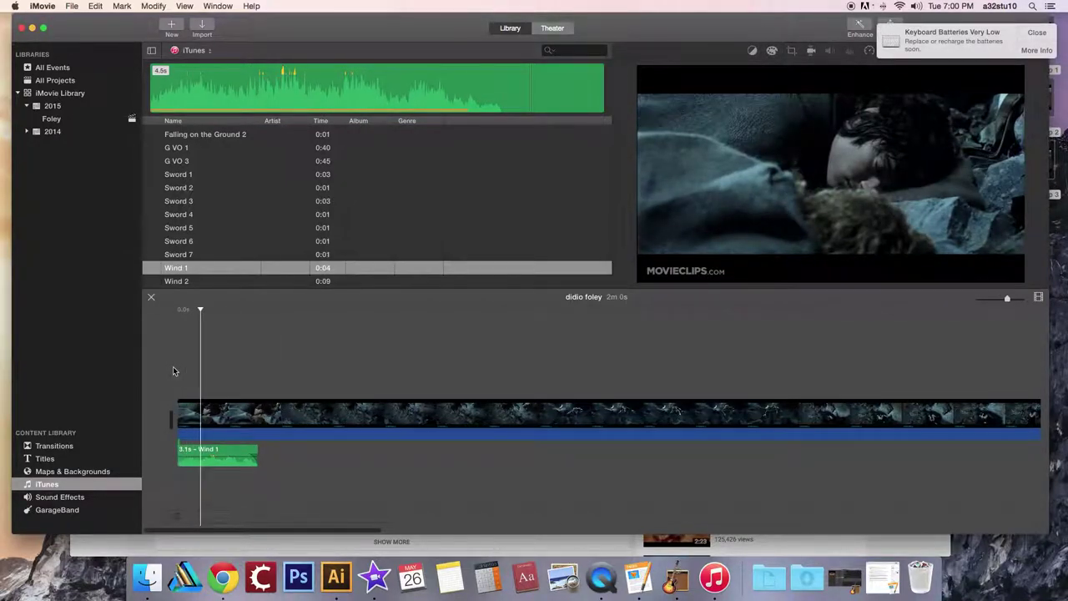
click(1036, 35)
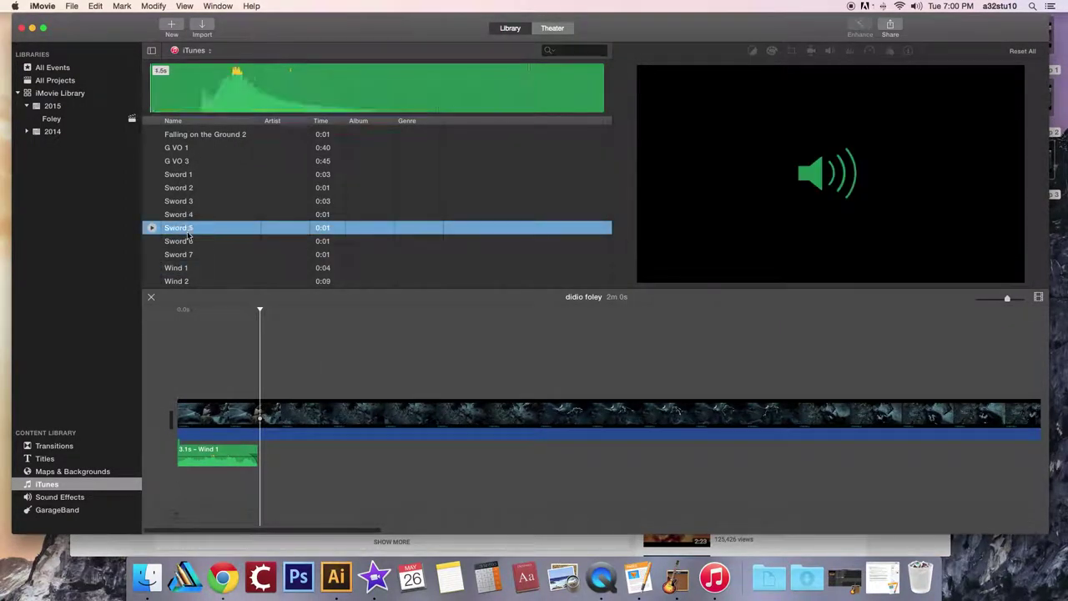
- Add two 1.5s Sword 5 sound clips beneath the video after Wind 1
drag(188, 236, 382, 455)
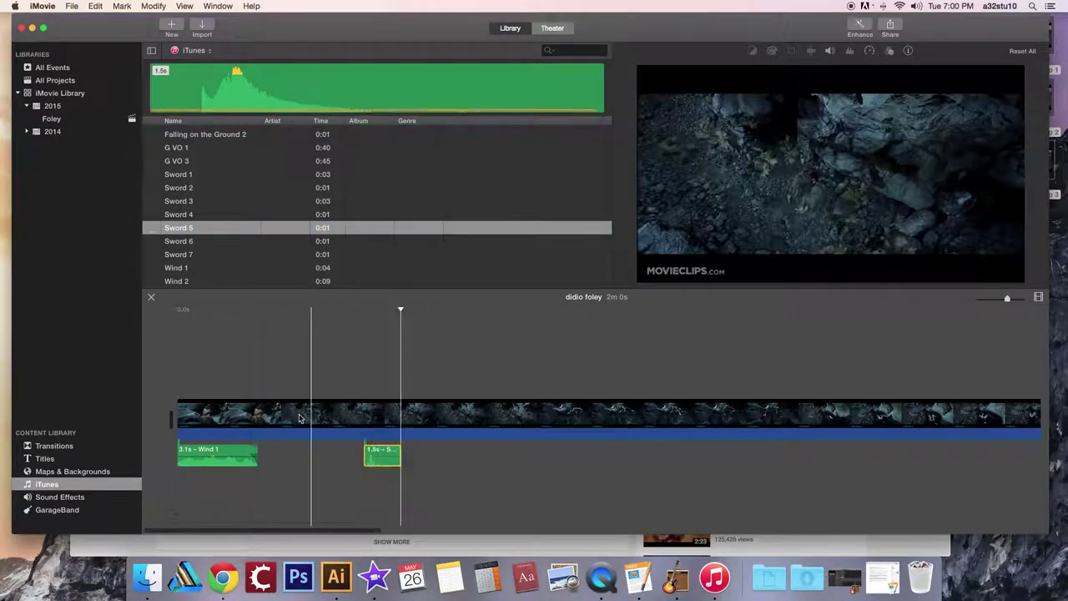
drag(181, 227, 546, 464)
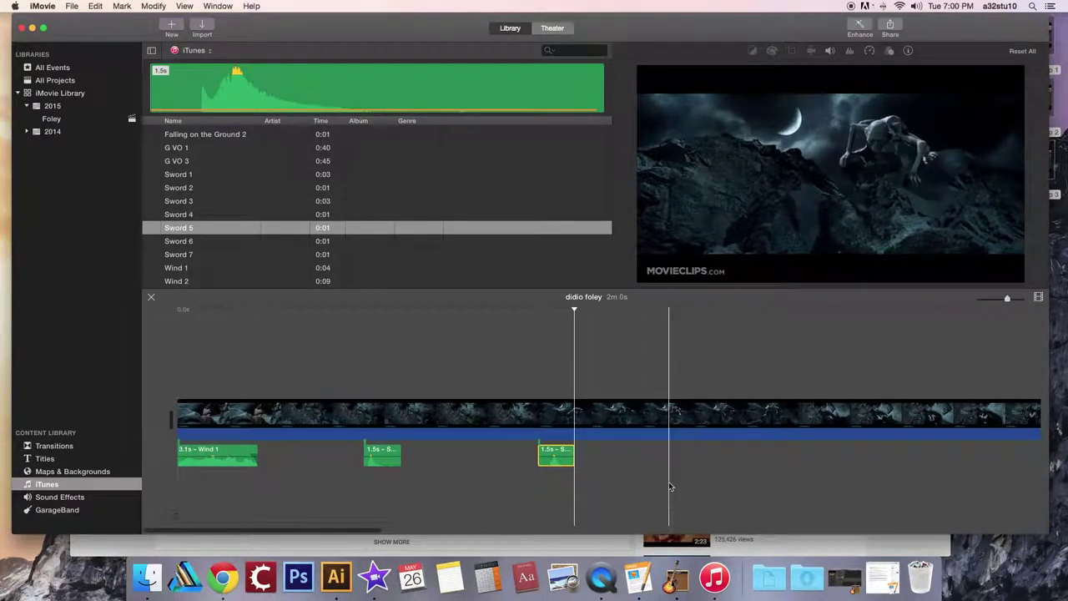
- Export the project as a 1280 x 720 High-quality didio foley.mp4 to the Desktop
click(890, 29)
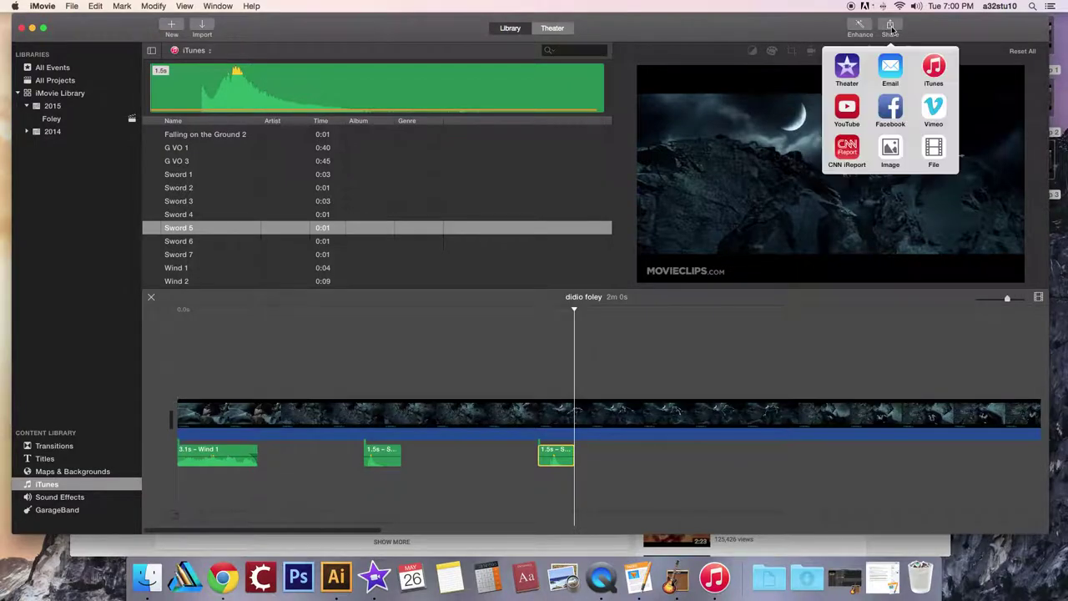
click(933, 153)
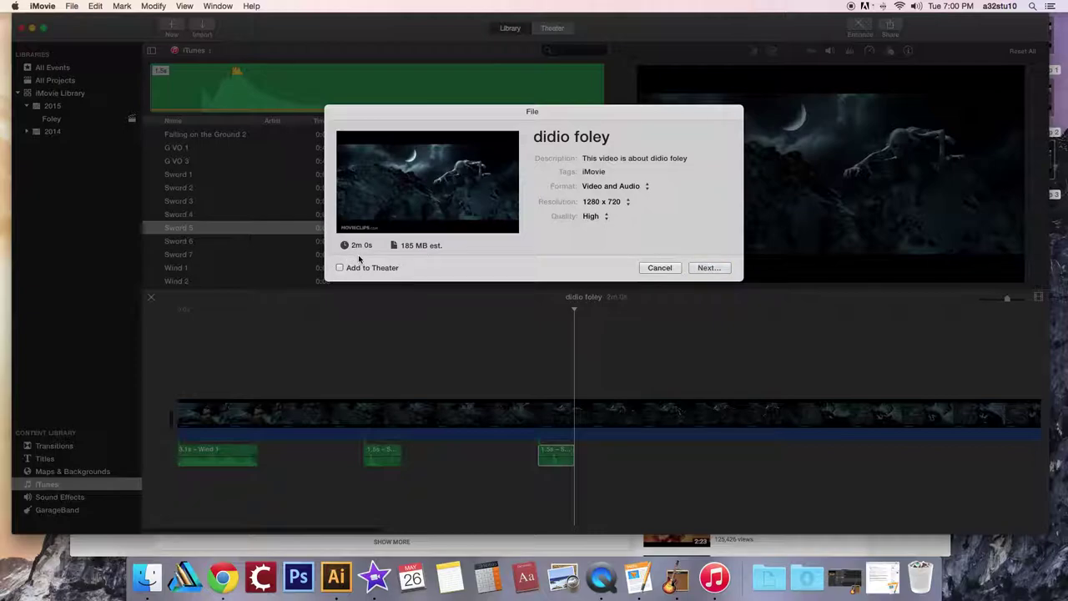
click(701, 268)
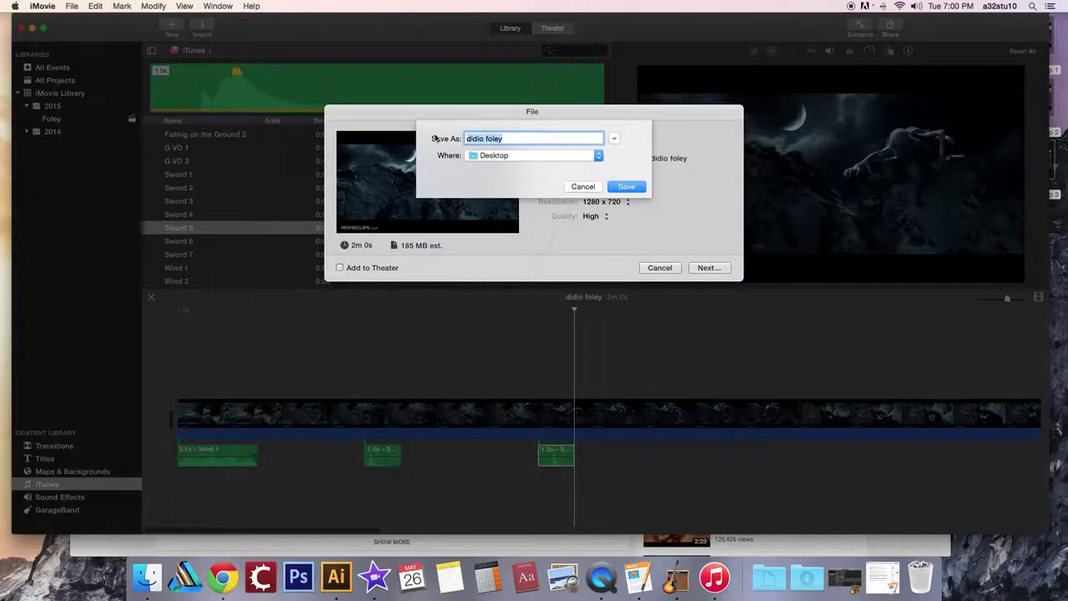
click(626, 187)
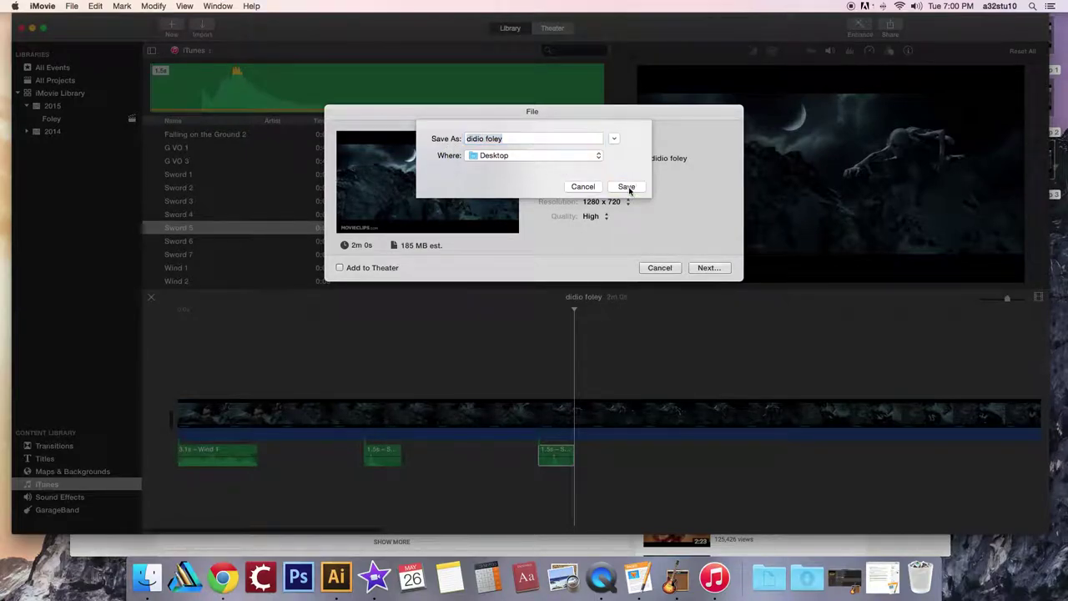
click(996, 27)
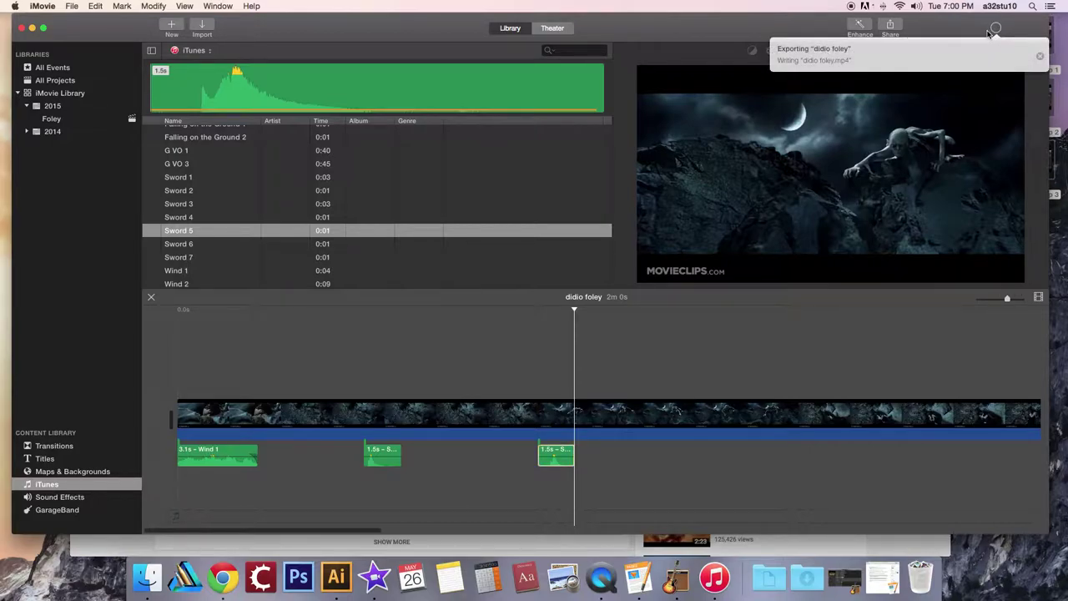
click(996, 28)
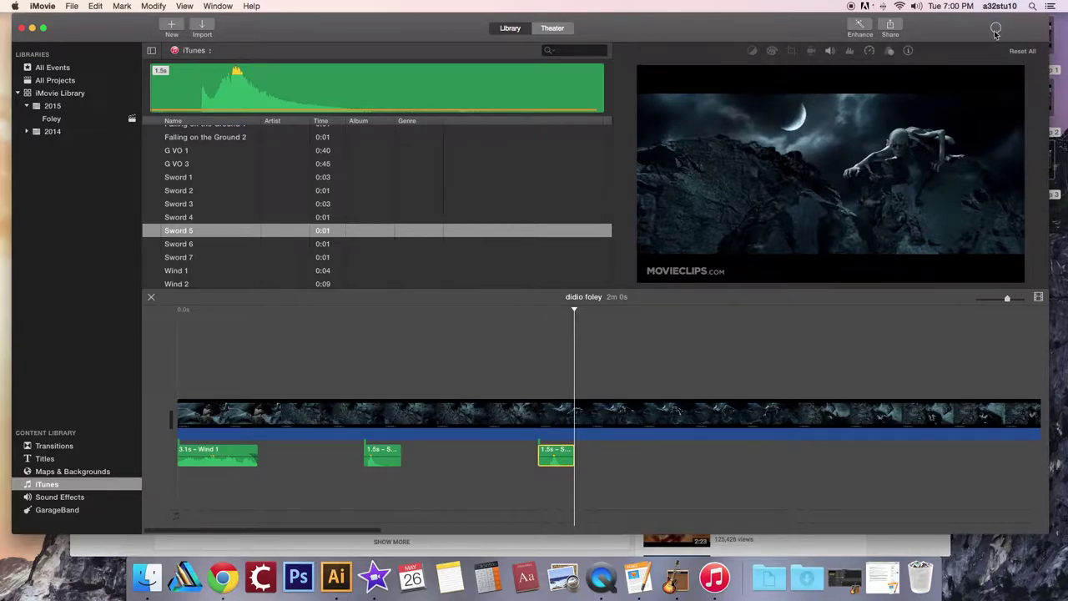